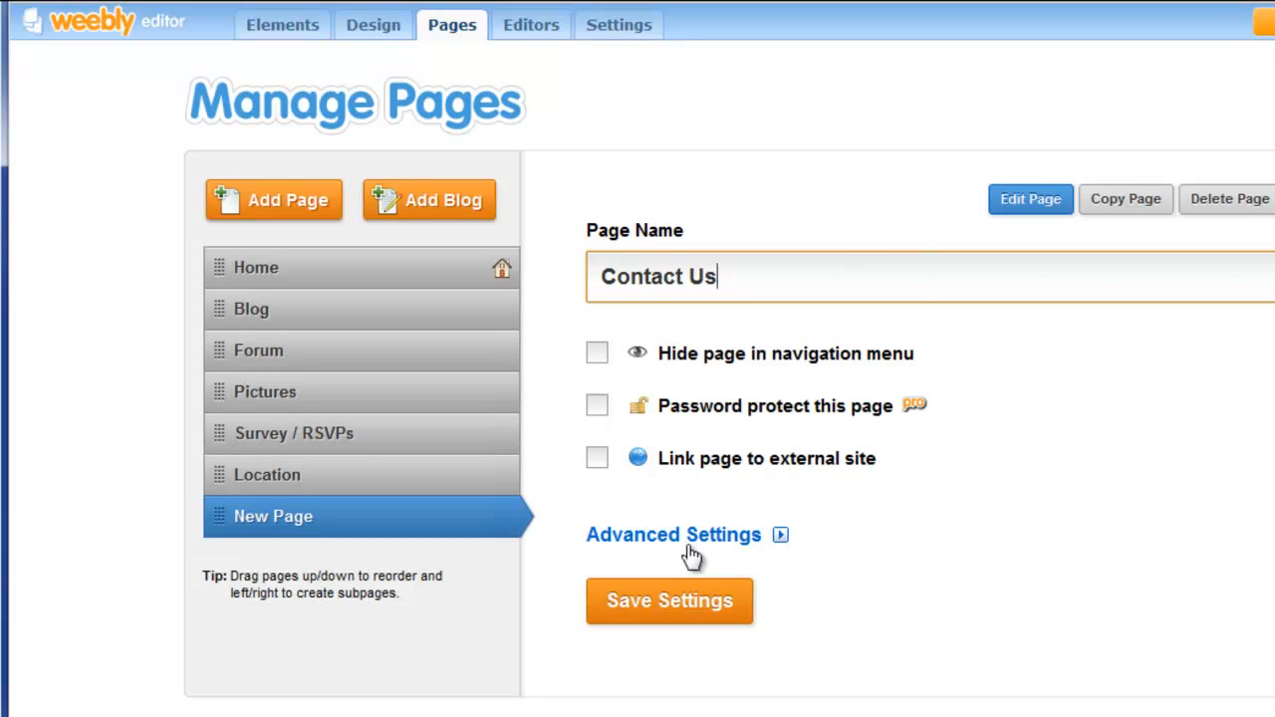
- Save the settings of the new page named "Contact Us" and open that page for editing
left_click(683, 609)
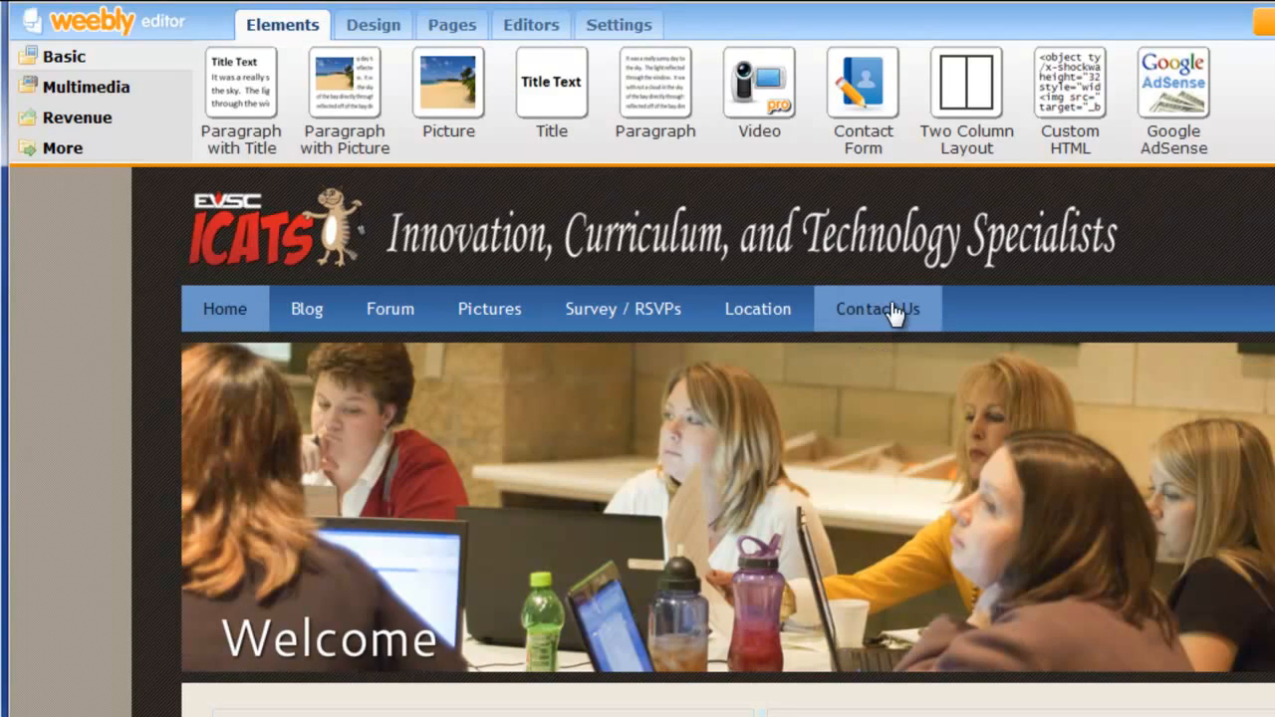
left_click(890, 312)
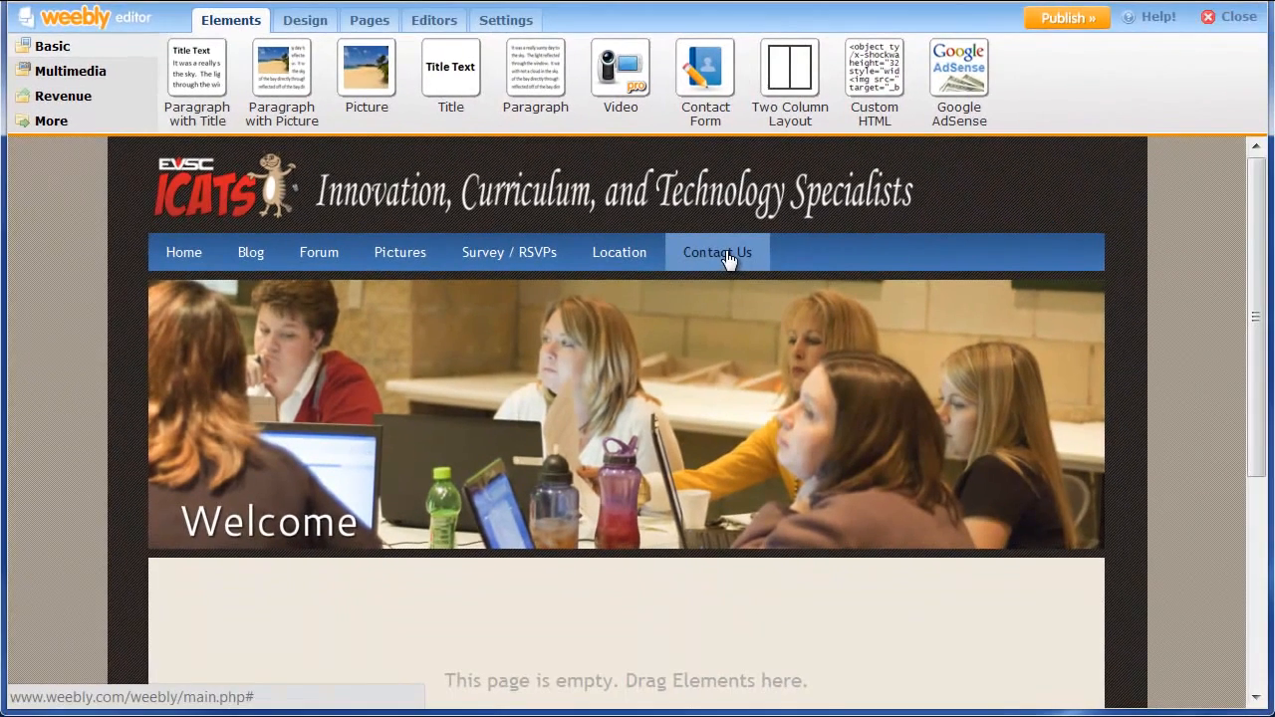
- Edit the Contact Us page header and add the uploaded "contactus" picture as its image
mouse_move(918, 379)
left_click(1103, 333)
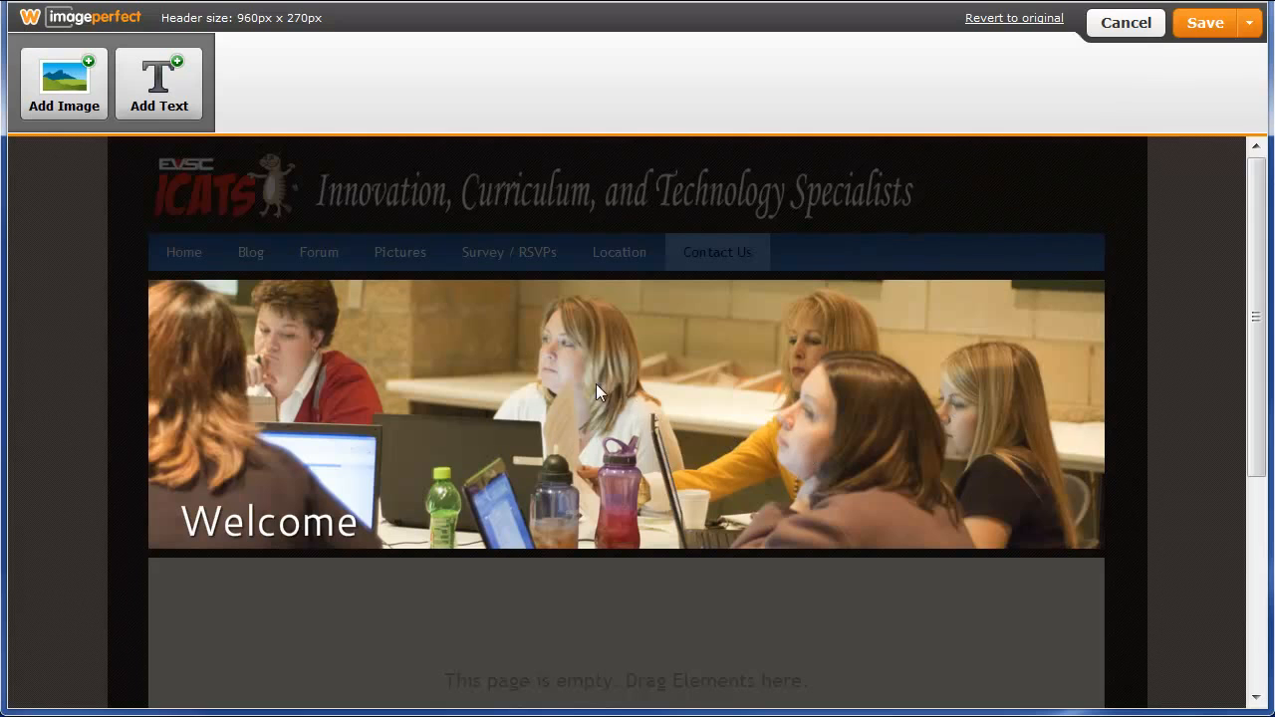
double_click(28, 75)
left_click(697, 297)
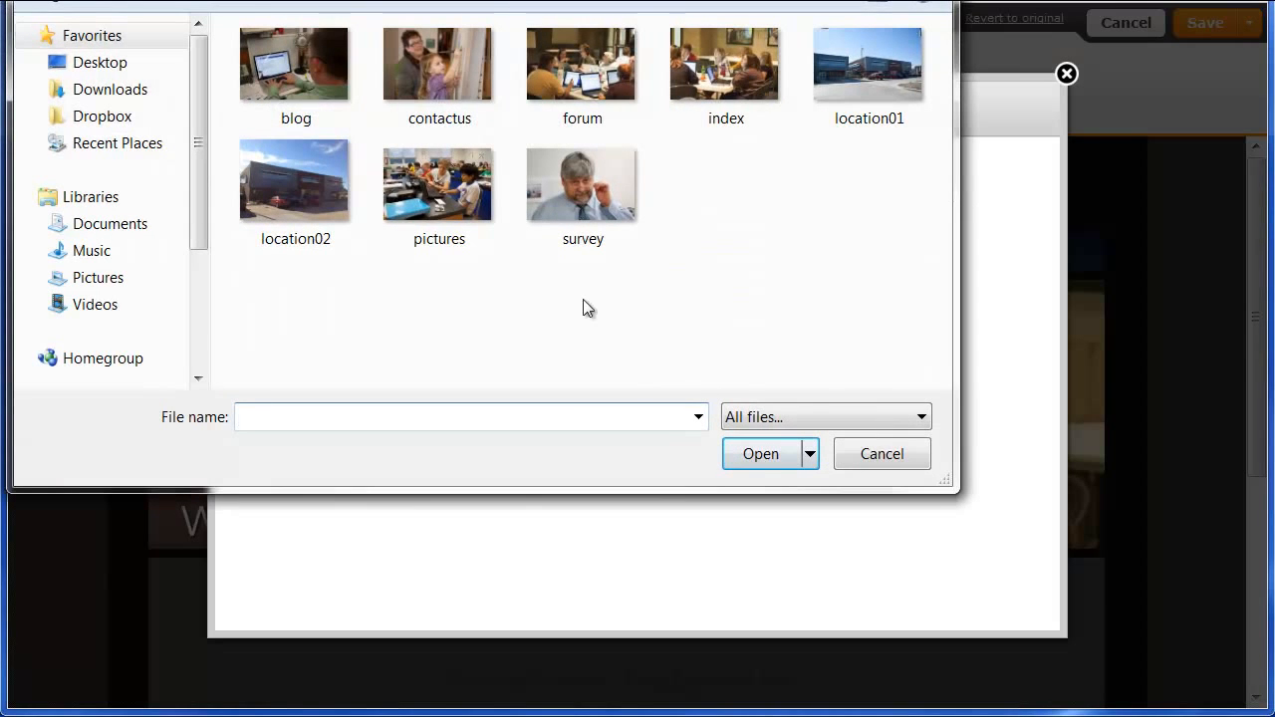
left_click(438, 80)
left_click(761, 456)
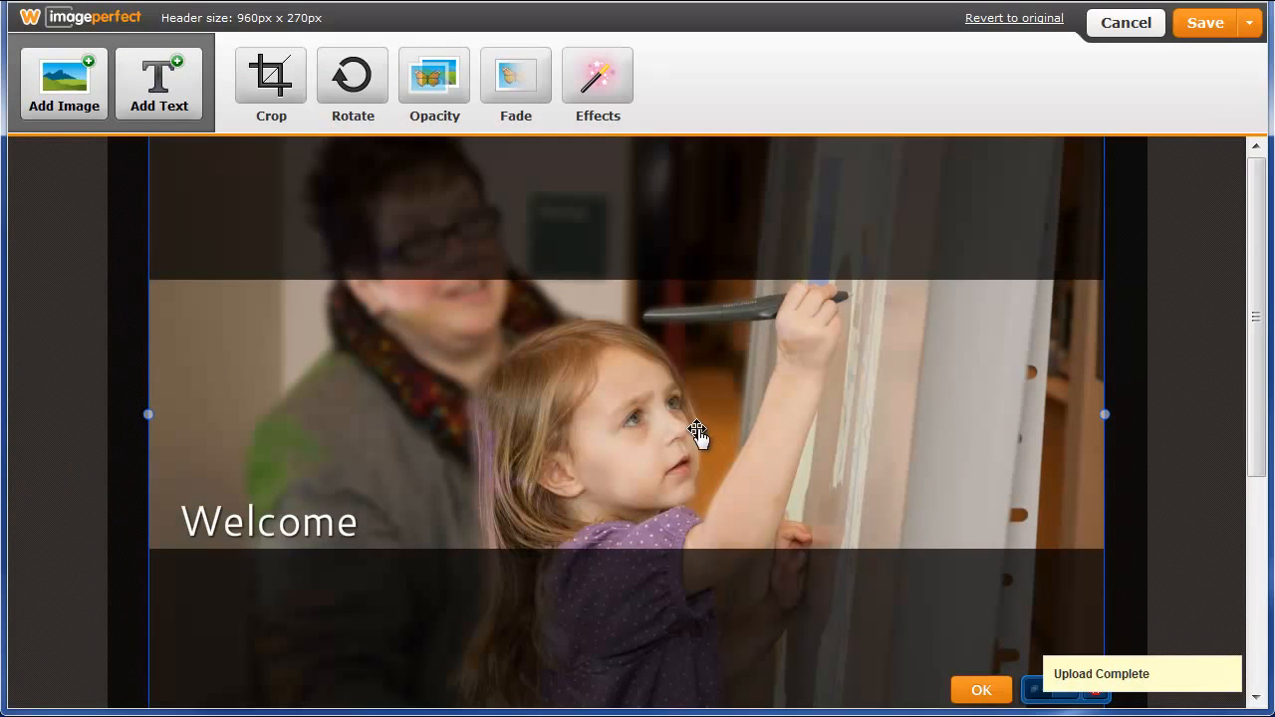
- Change the header's "Welcome" text to "Contact Us" and save the header image to only this page
left_click(275, 519)
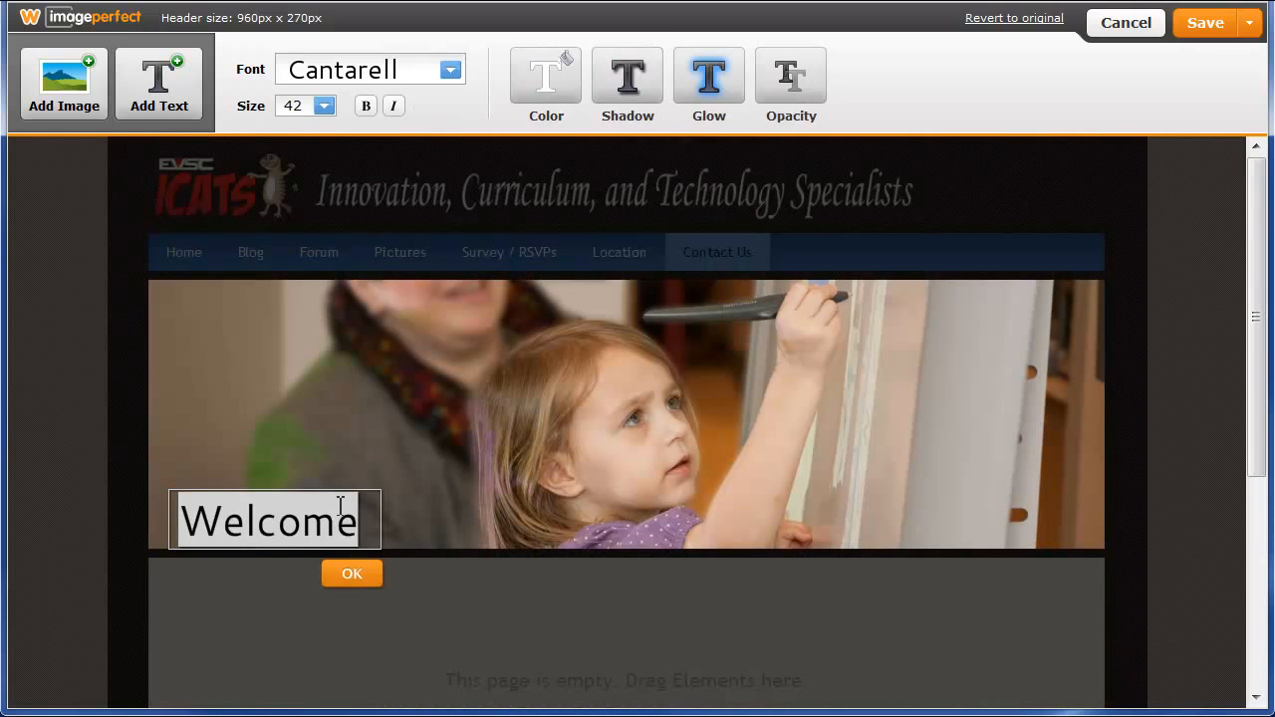
type("Contact")
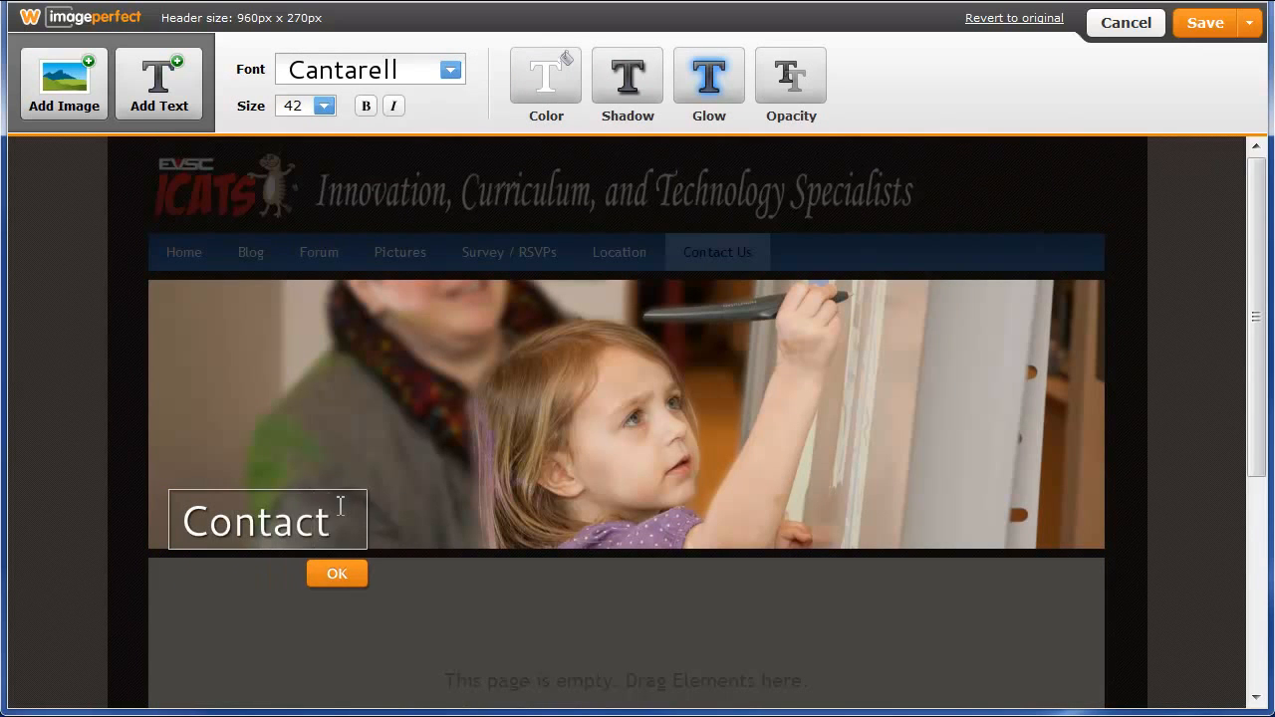
type(" Us")
left_click(401, 576)
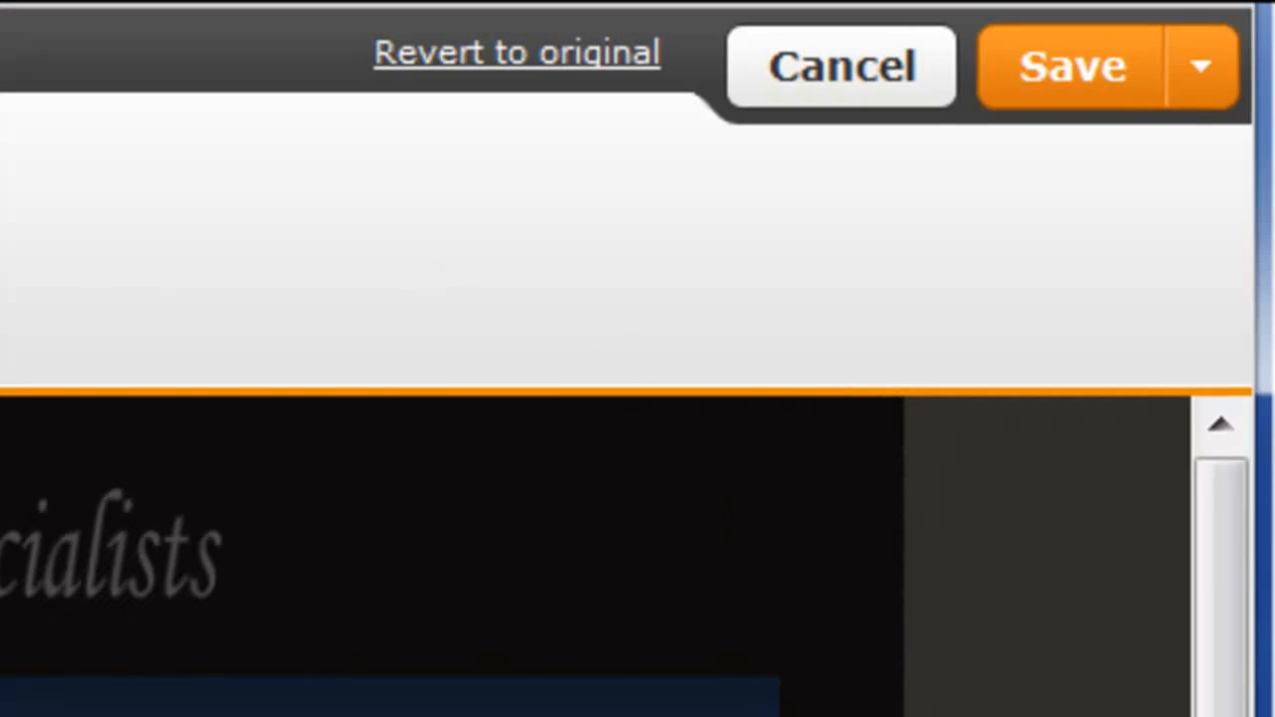
left_click(1213, 86)
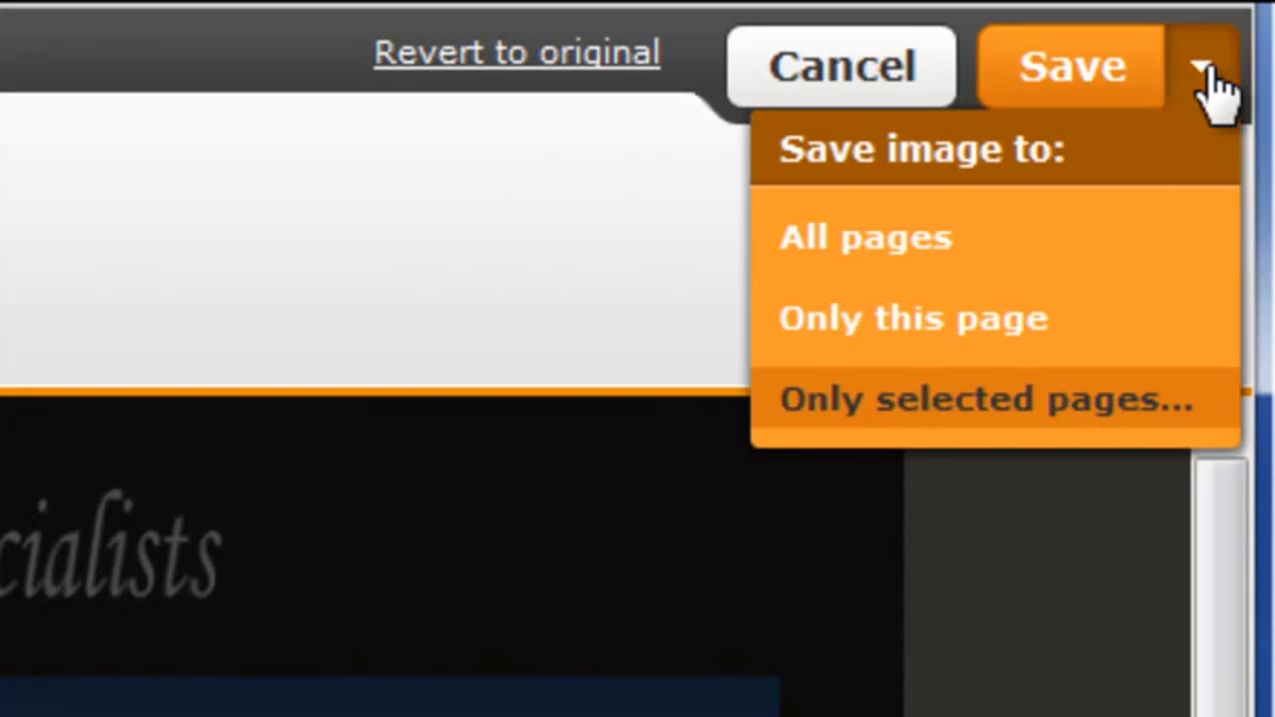
left_click(927, 335)
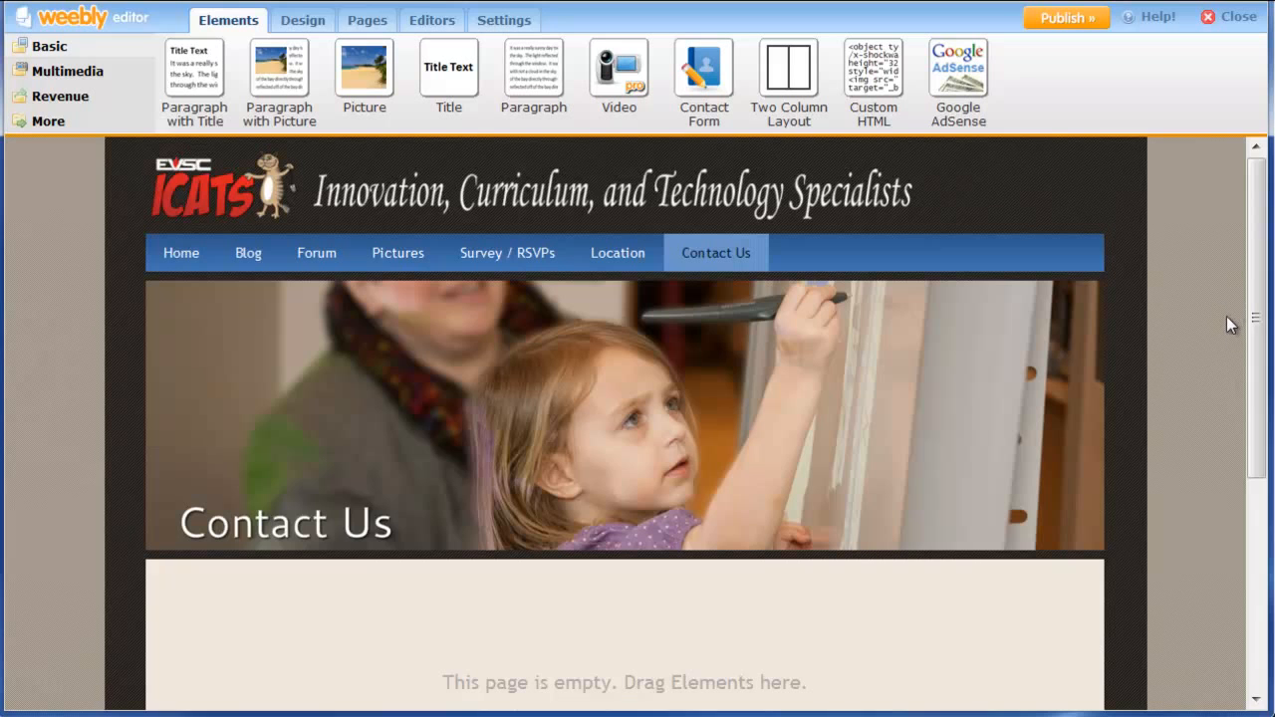
- Add a two-column layout to the empty page area and widen its left column slightly
scroll(1194, 329, "down", 2)
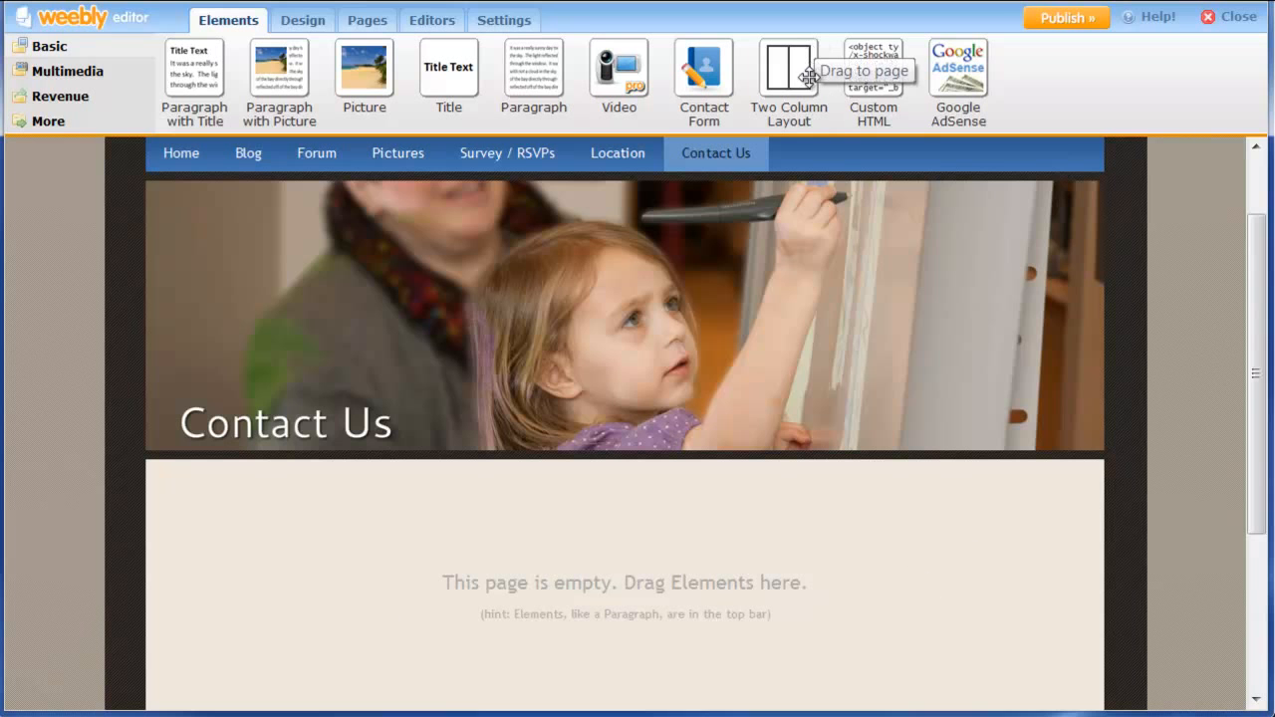
left_click_drag(805, 76, 677, 583)
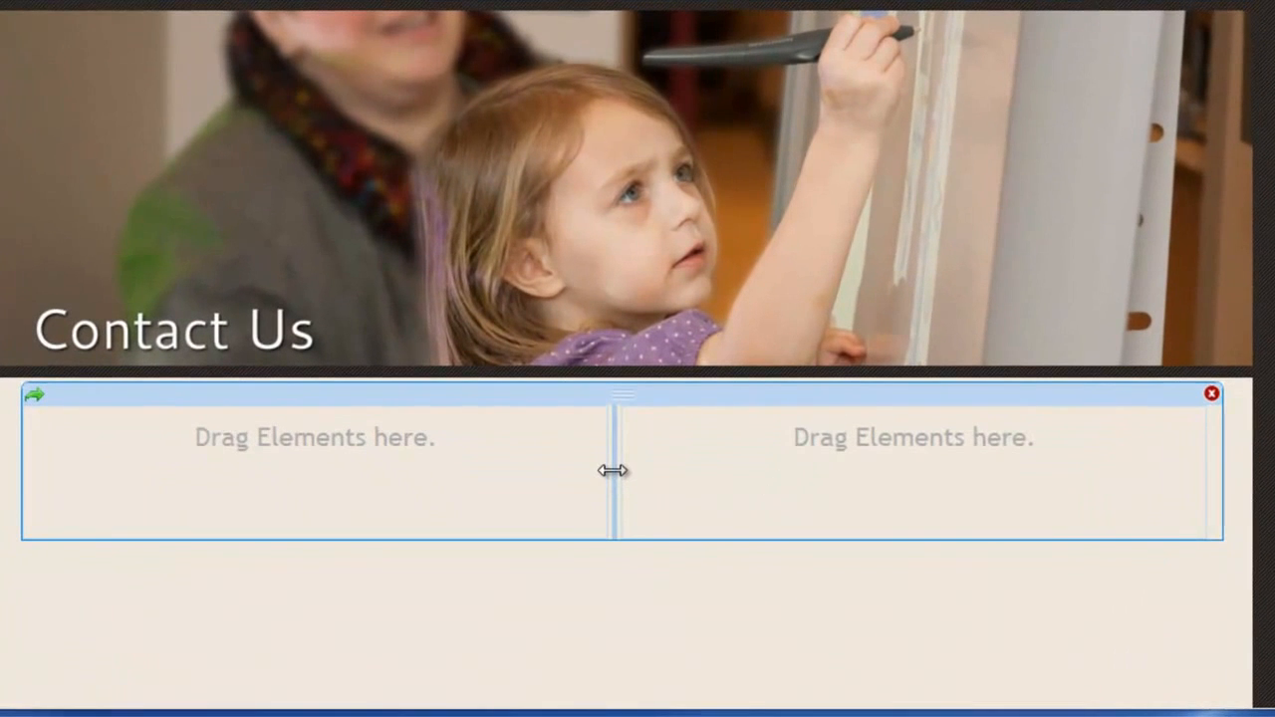
left_click_drag(612, 471, 670, 466)
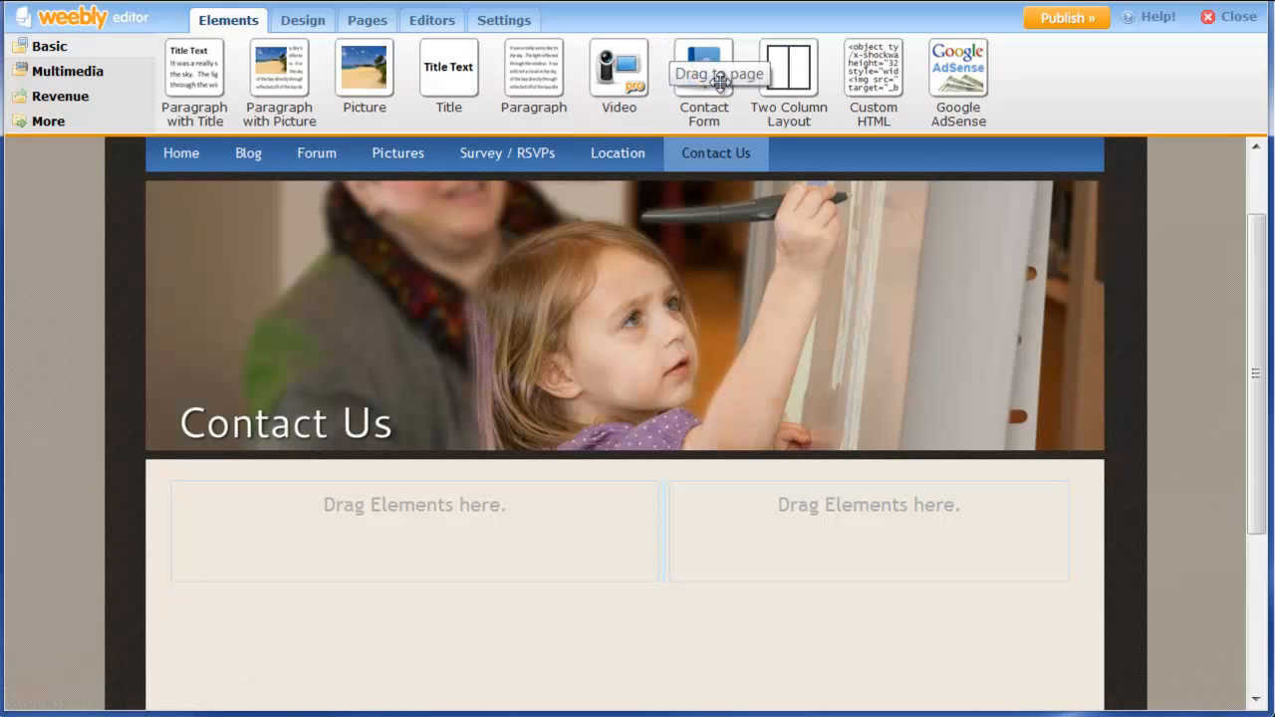
- Find the form elements and place a Contact Form in the left column of the layout
left_click(70, 70)
left_click(54, 100)
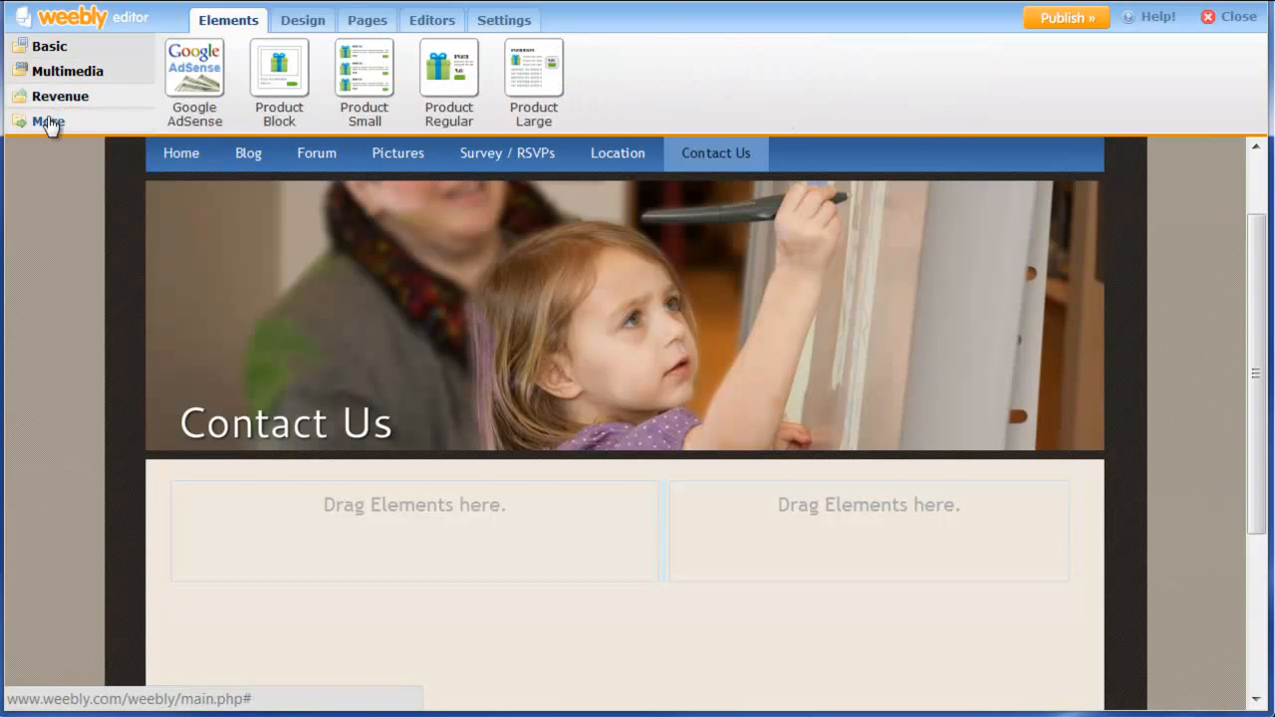
left_click(48, 123)
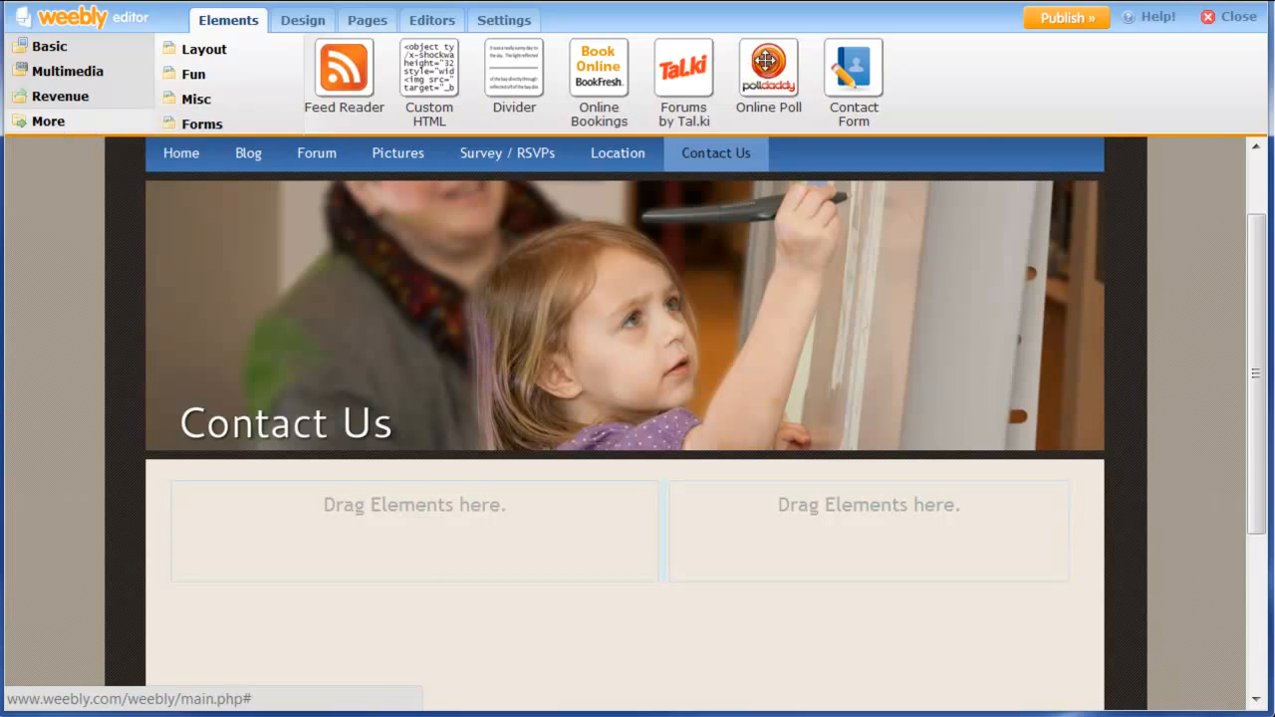
left_click(212, 126)
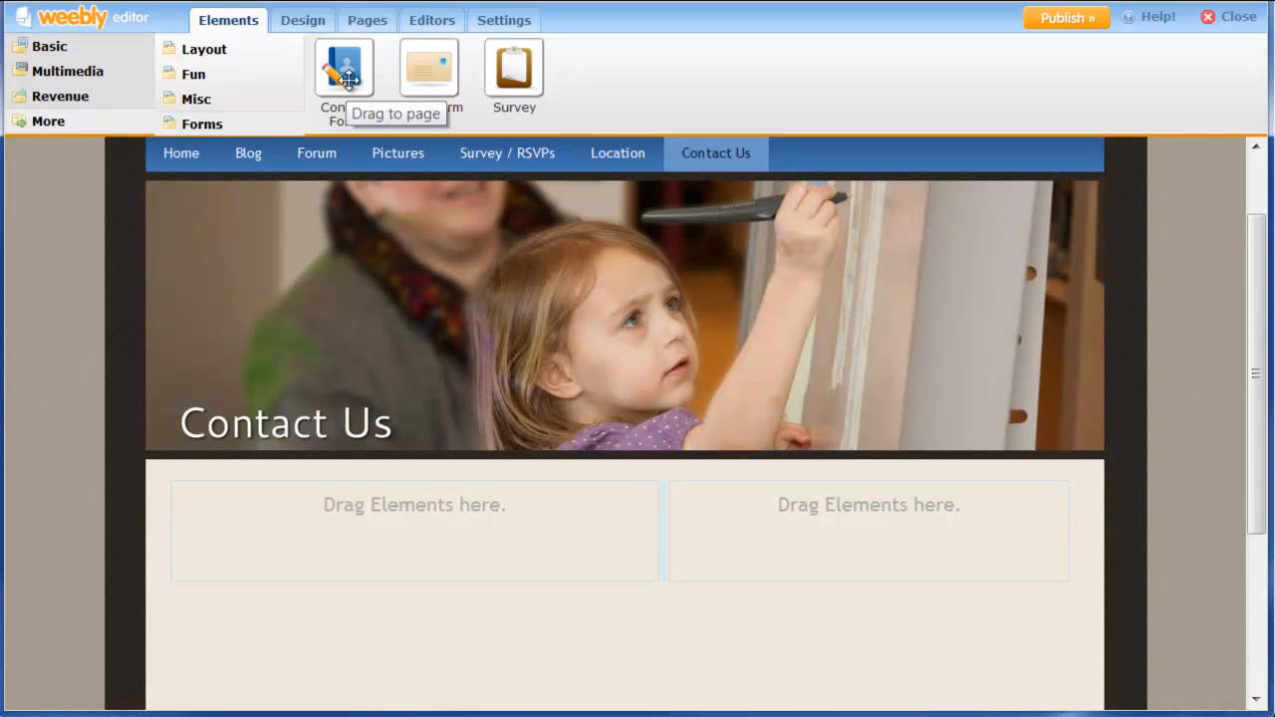
left_click_drag(350, 80, 381, 543)
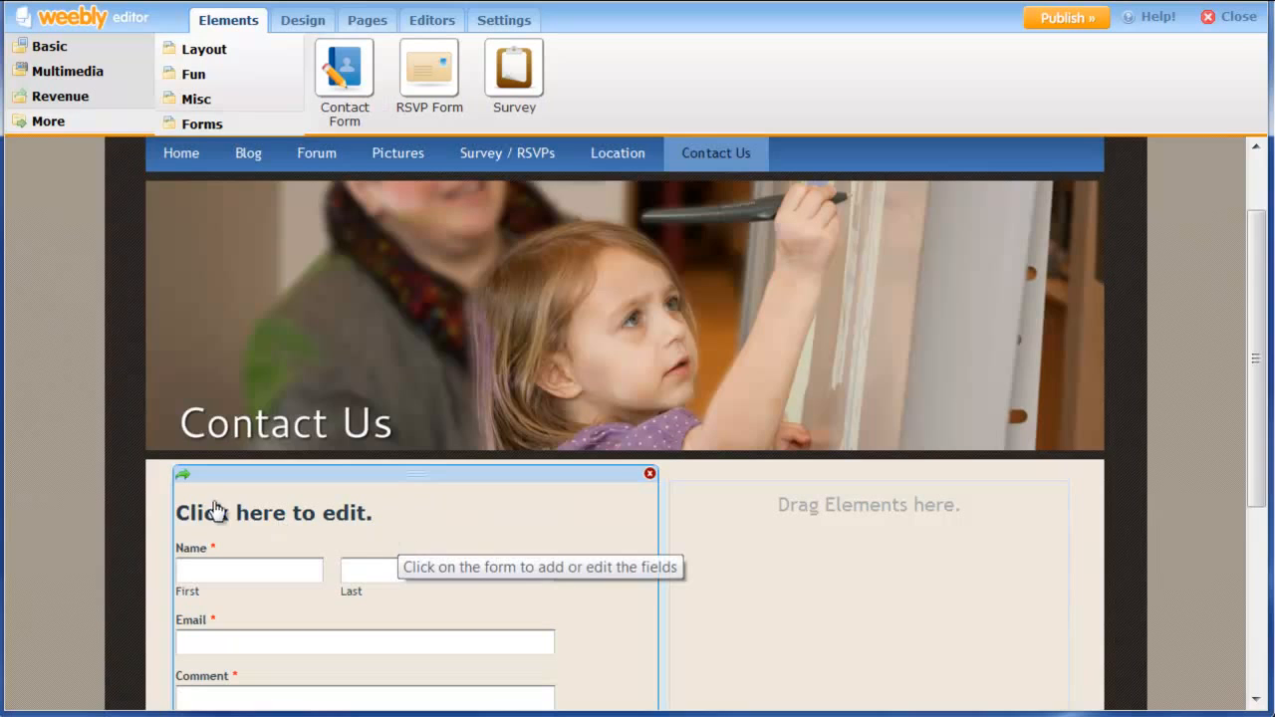
- Replace the contact form's placeholder heading with "Would love to hear from you!"
left_click(254, 514)
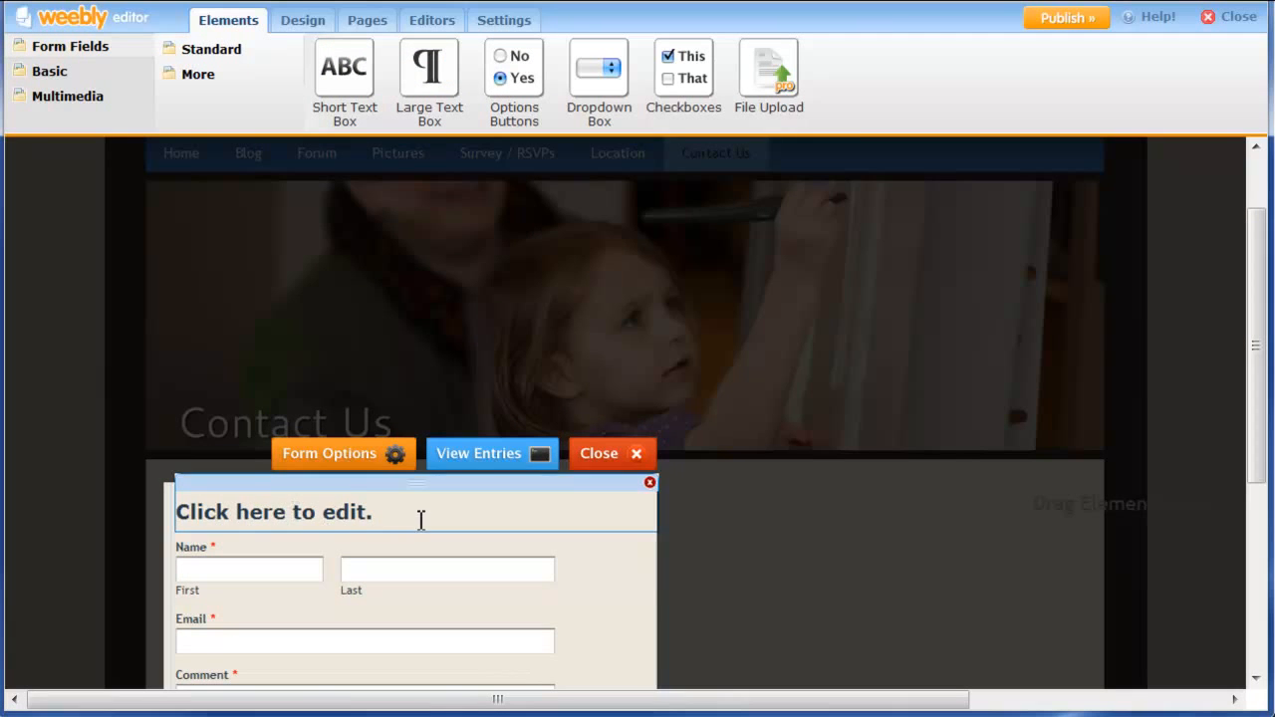
left_click(381, 515)
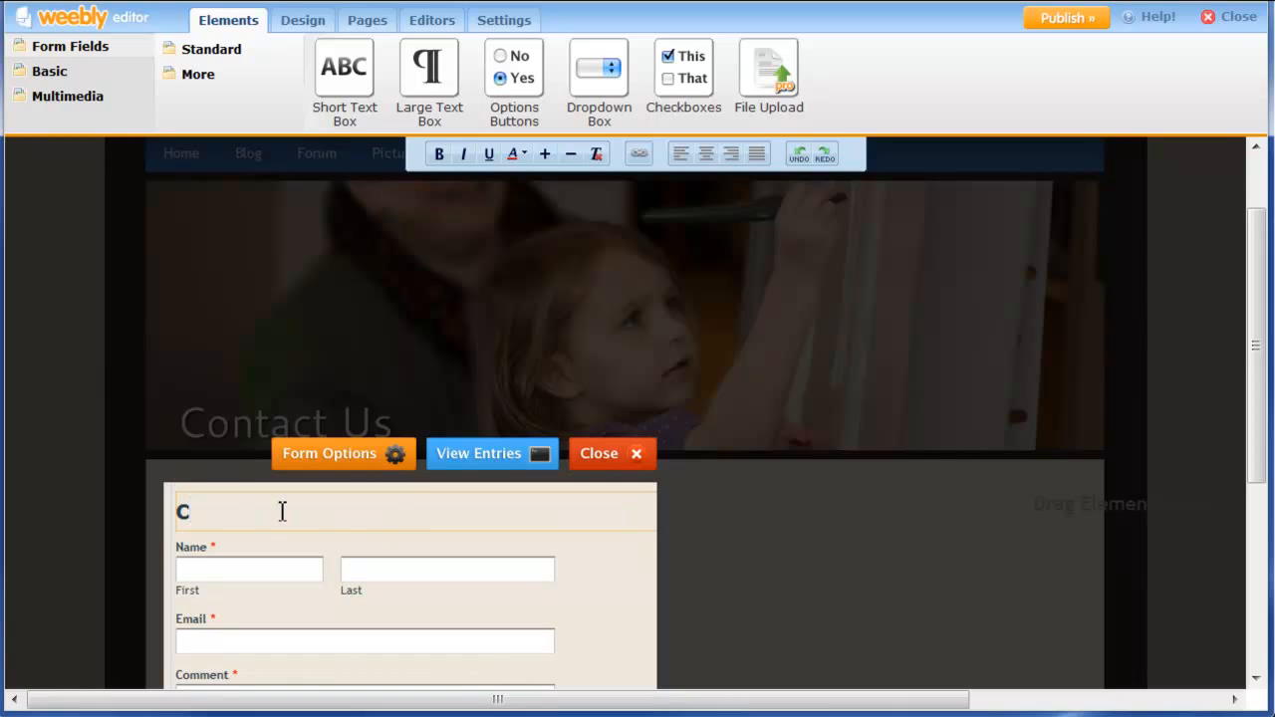
type("Would love")
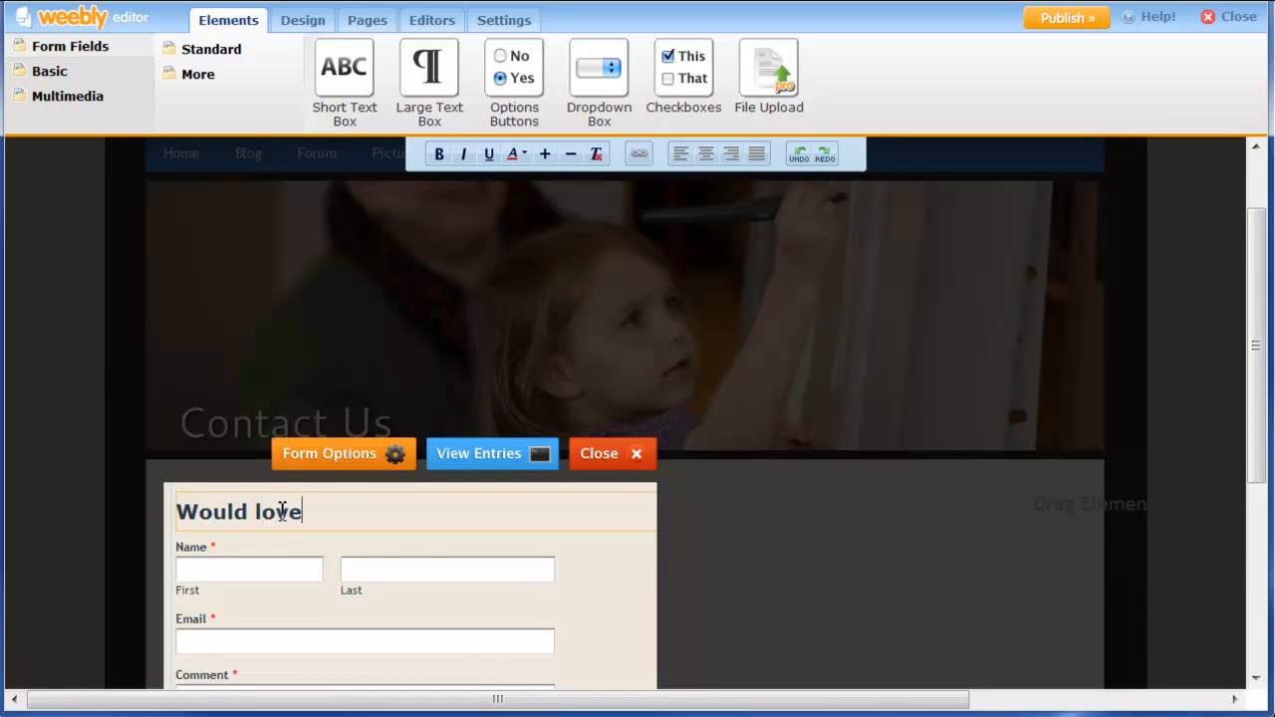
type(" to hear from you!")
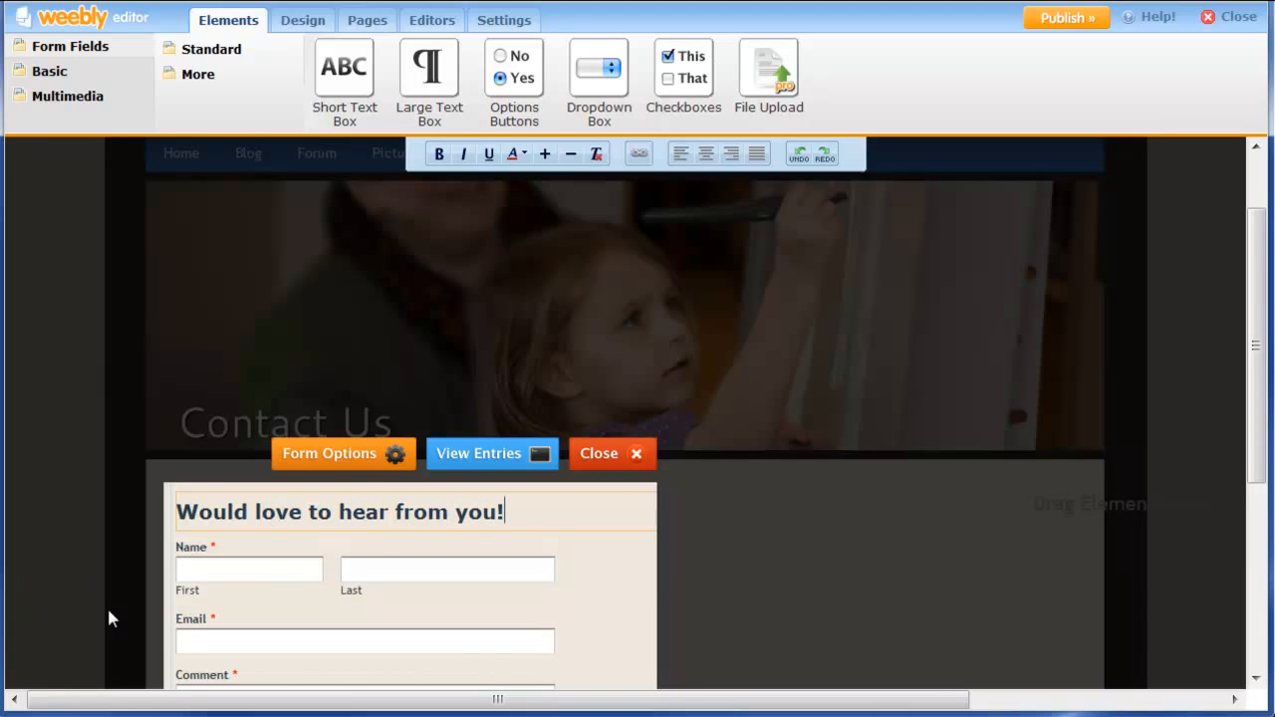
- Examine the contact form's Email and Name fields, including the Name field's required setting, field instructions and advanced margin options
scroll(597, 573, "down", 3)
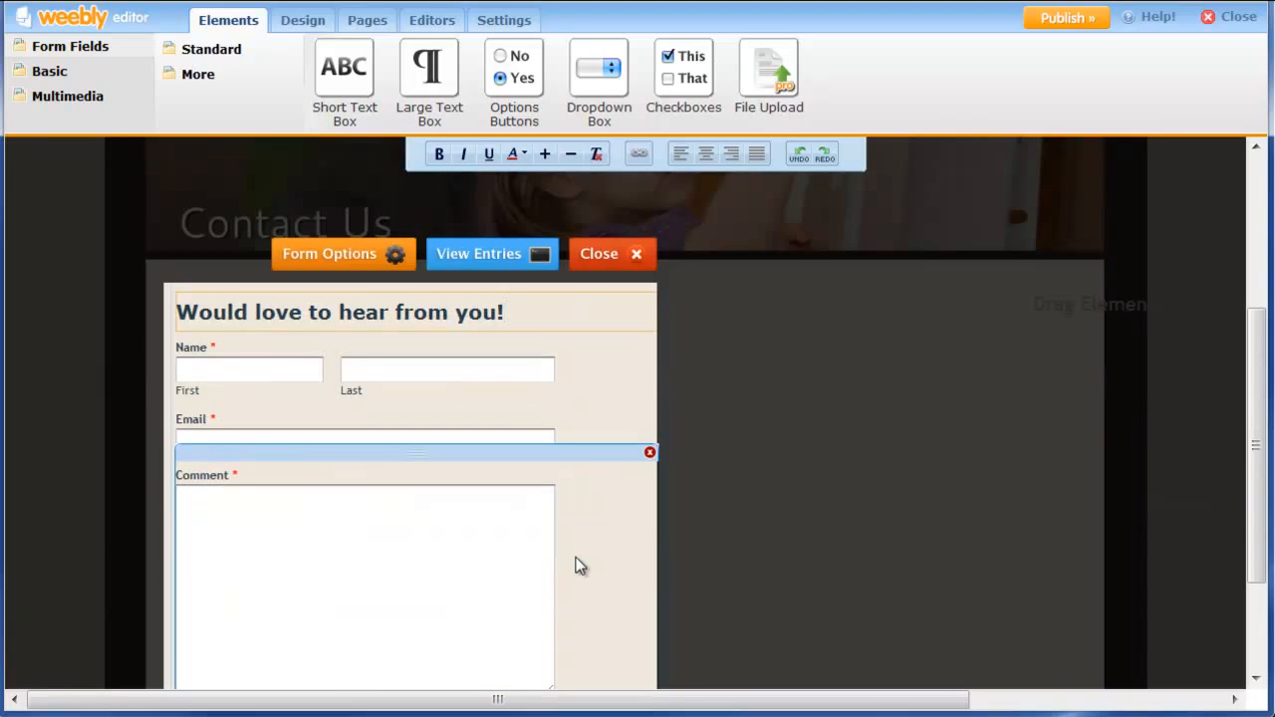
scroll(580, 563, "down", 2)
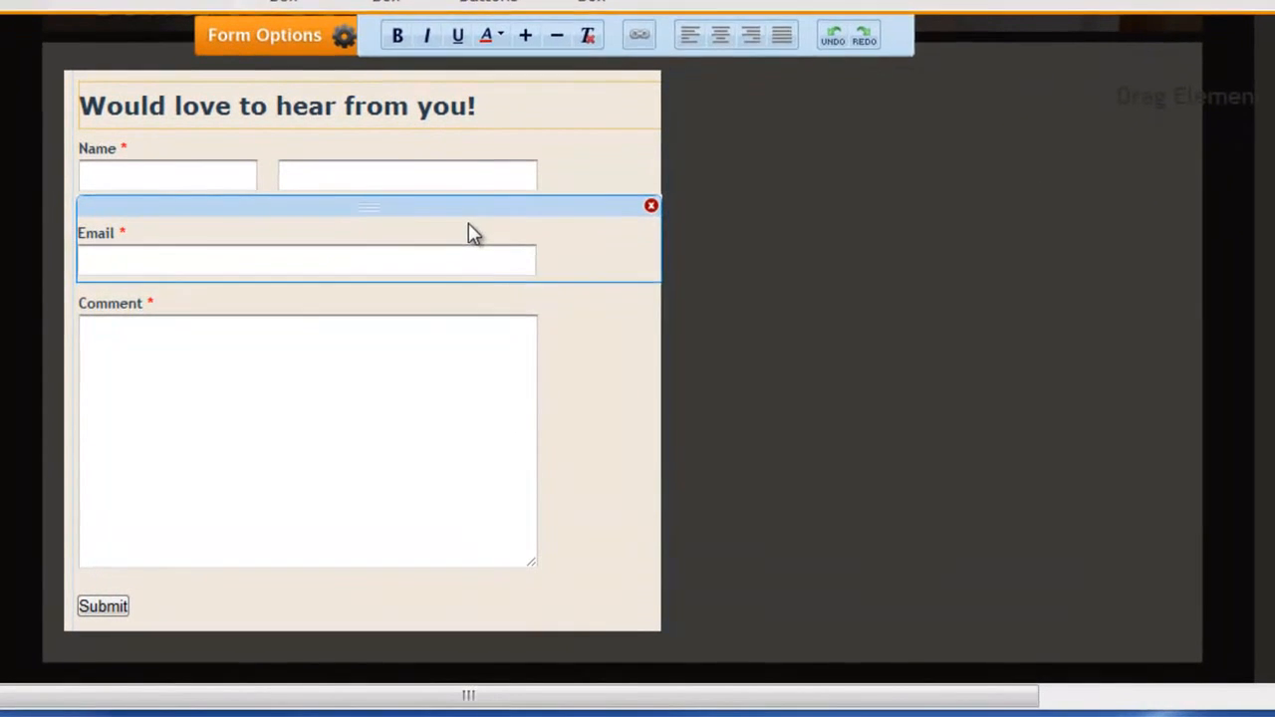
left_click(495, 293)
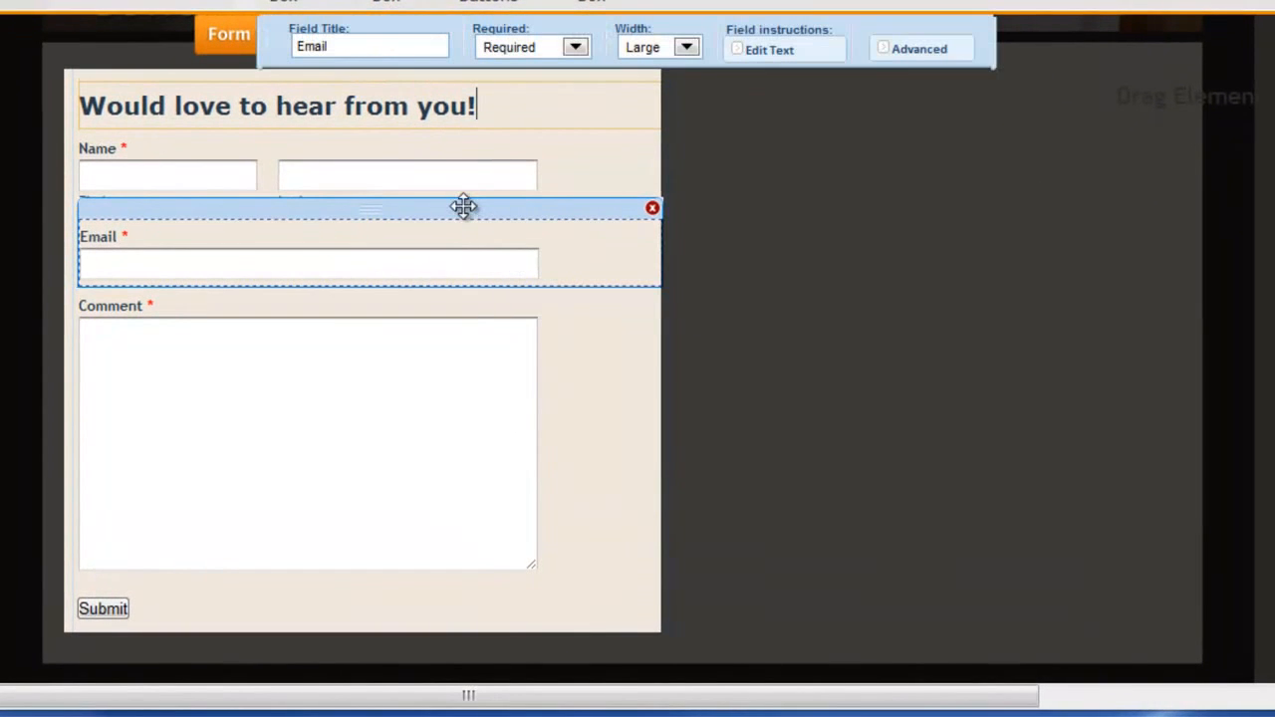
left_click(226, 123)
left_click(225, 163)
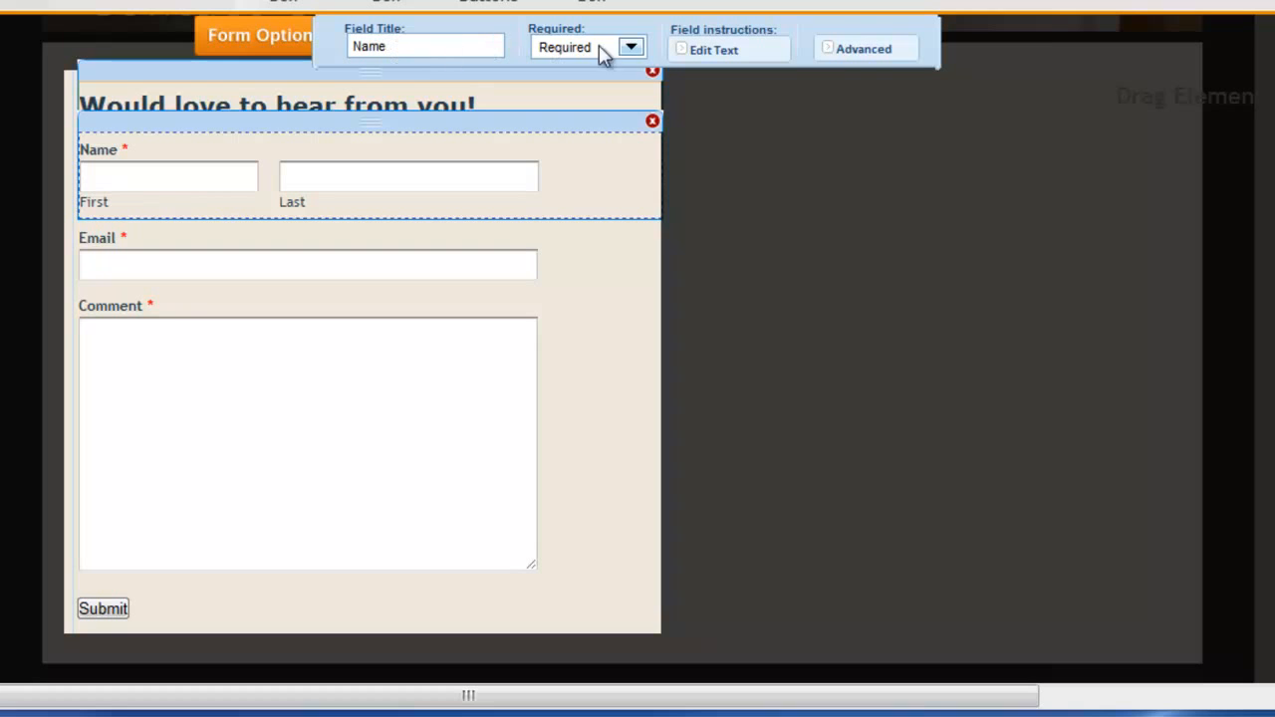
left_click(629, 48)
left_click(627, 49)
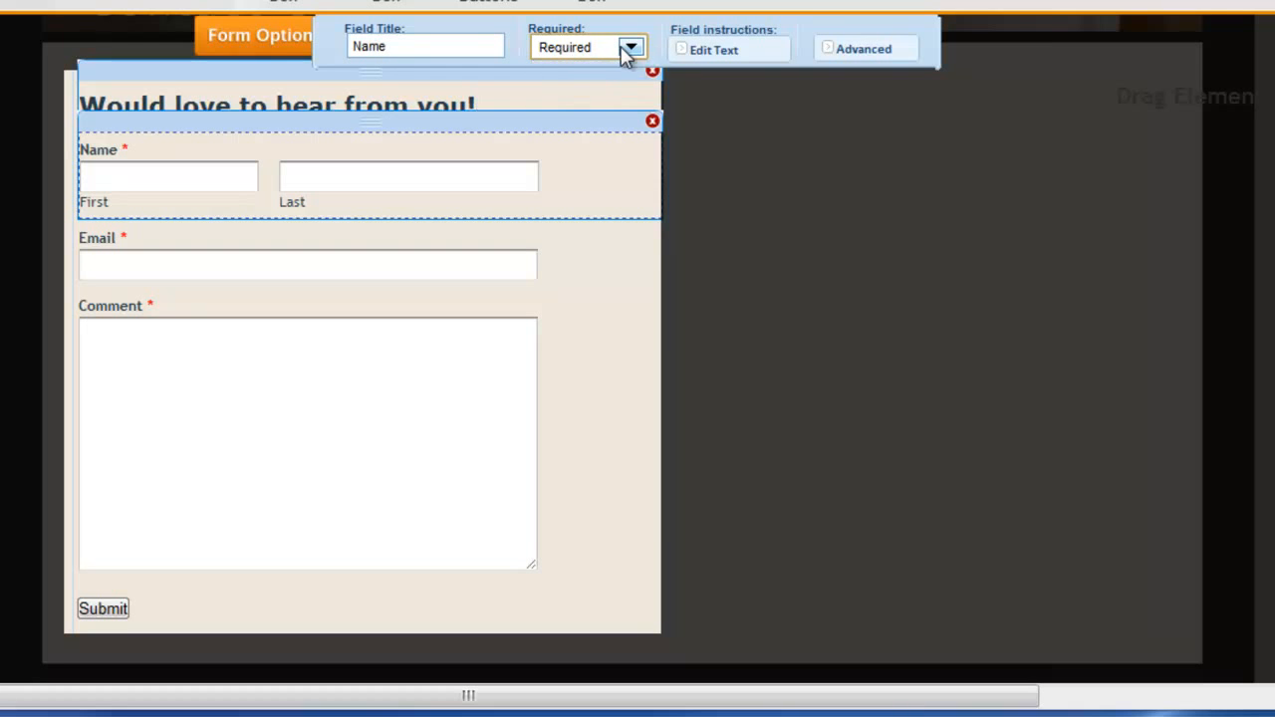
left_click(702, 49)
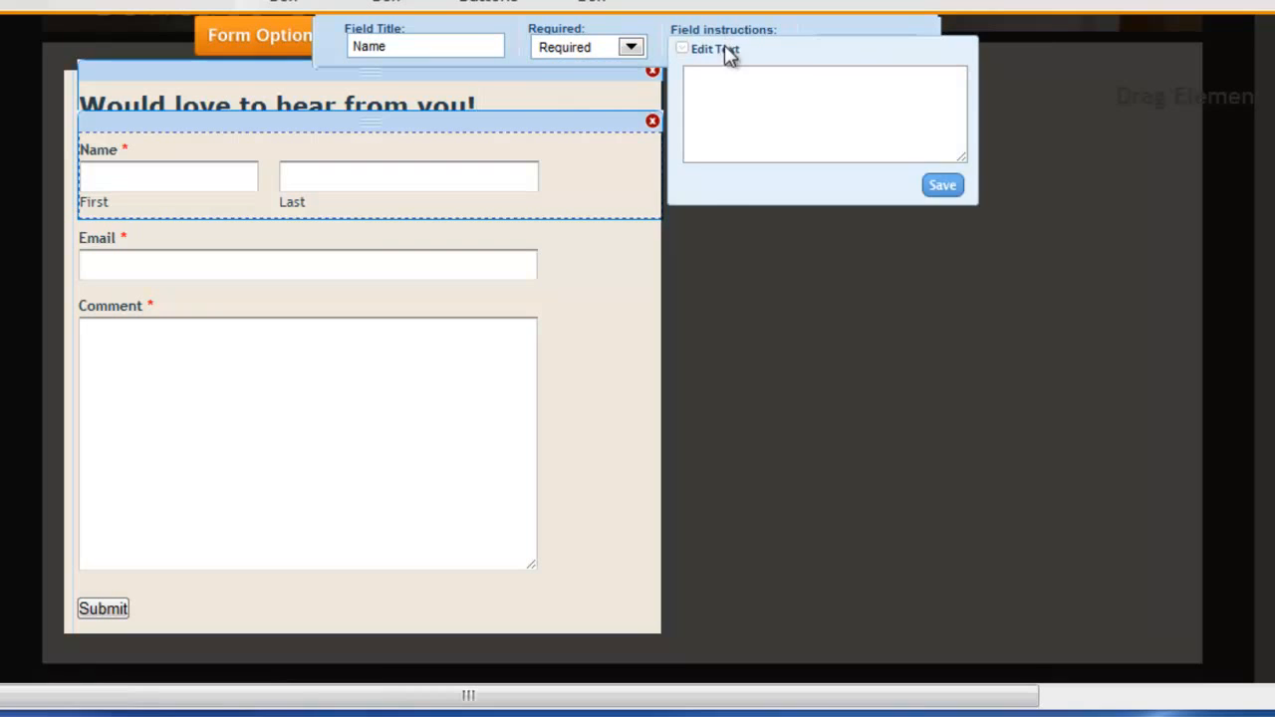
left_click(704, 52)
left_click(839, 51)
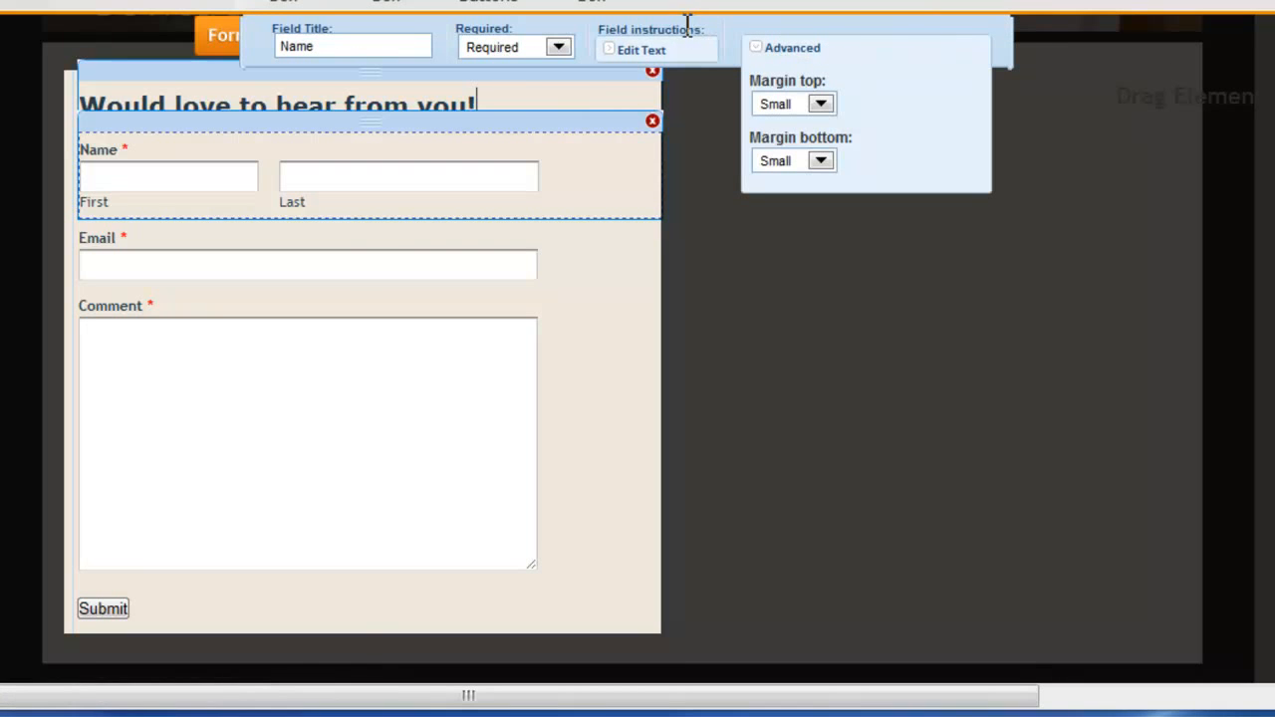
left_click(787, 50)
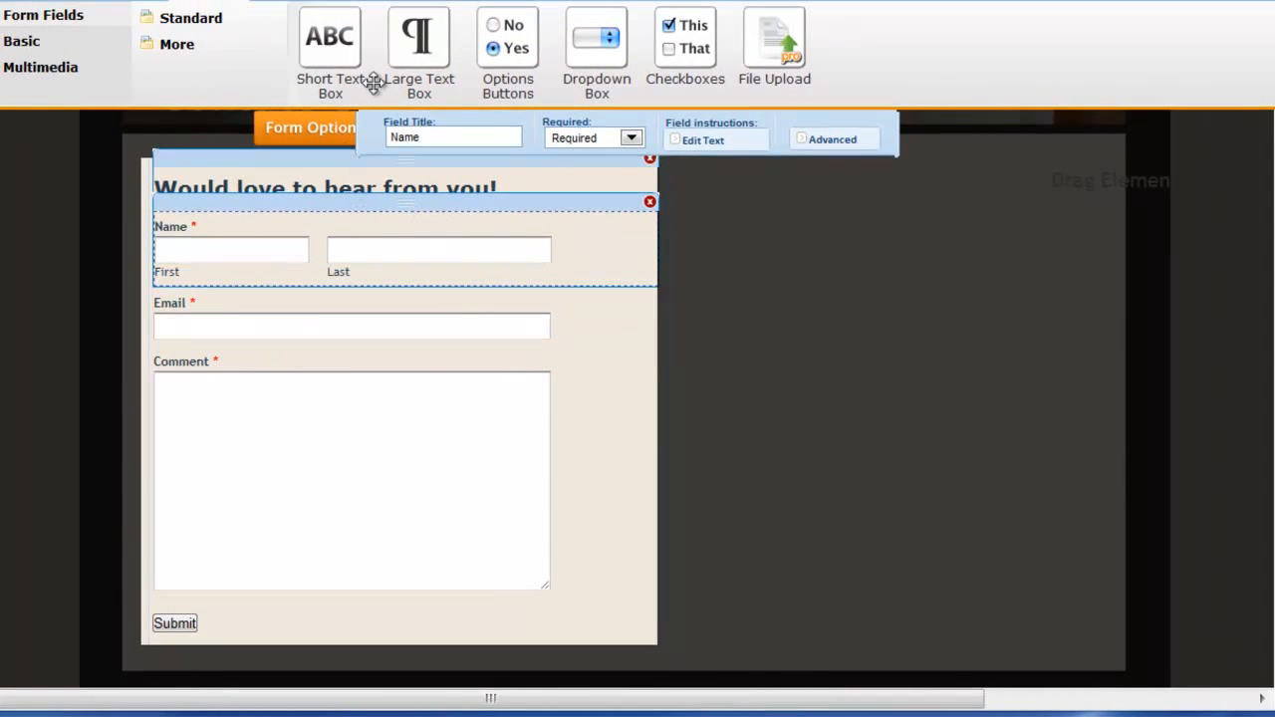
- Add an Options Buttons field between Email and Comment and title it "Would you like us to respond to your message?"
left_click_drag(510, 40, 248, 360)
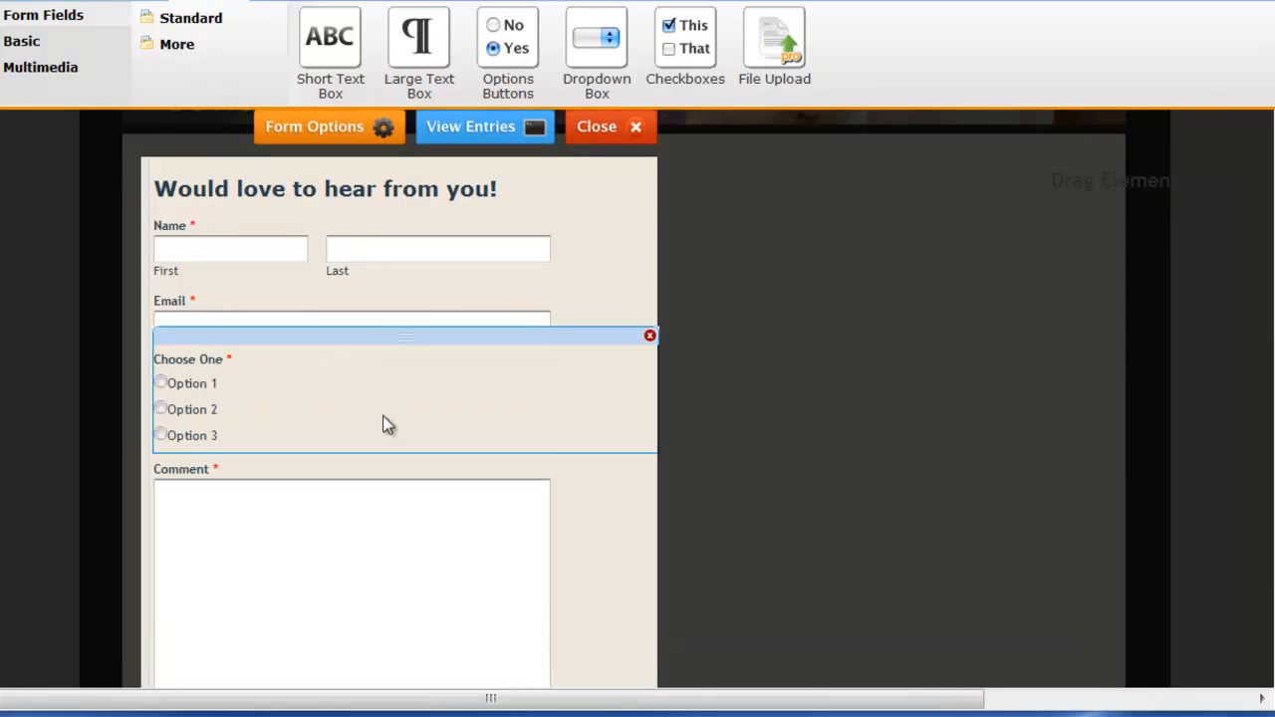
left_click(250, 348)
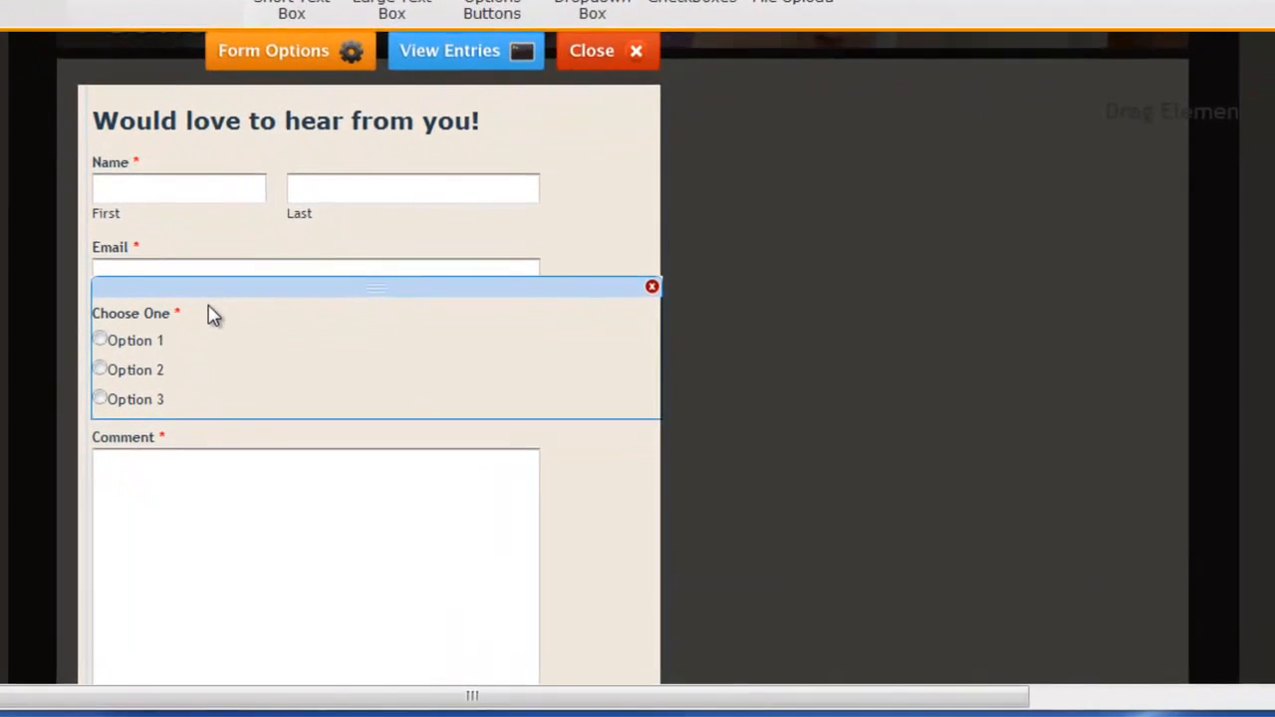
left_click(379, 47)
left_click_drag(378, 47, 286, 56)
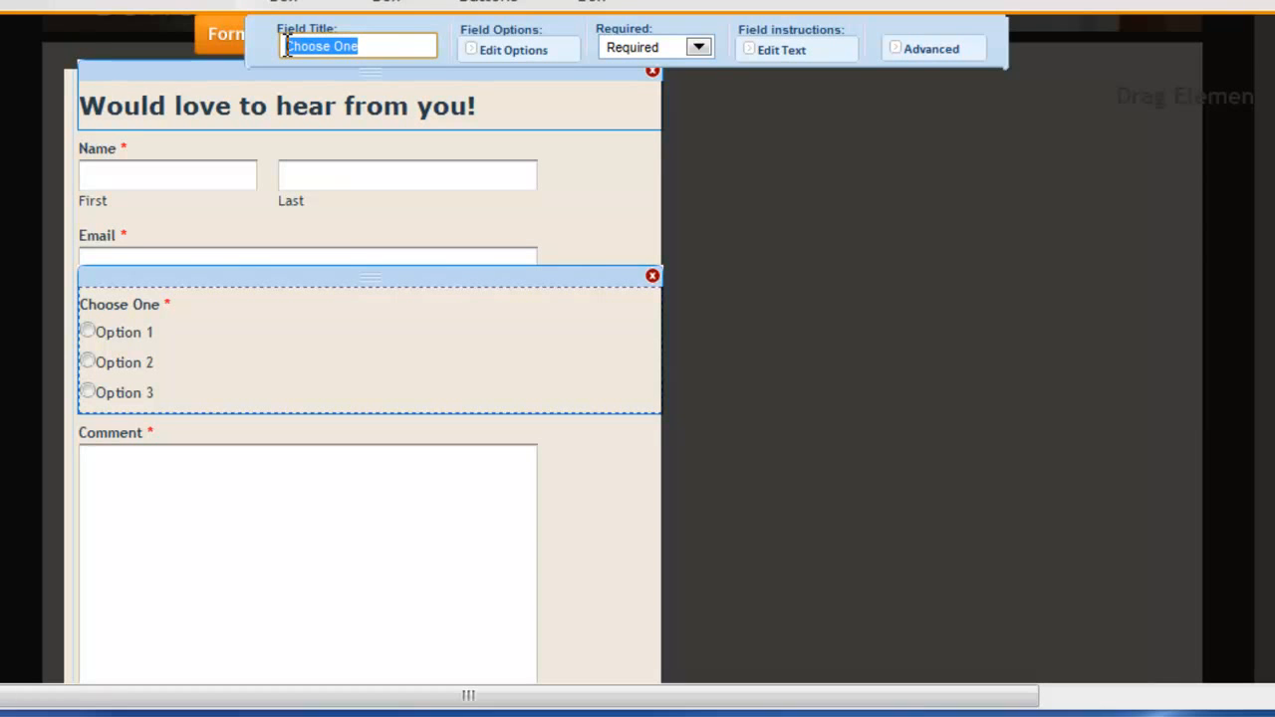
type("Would you lik")
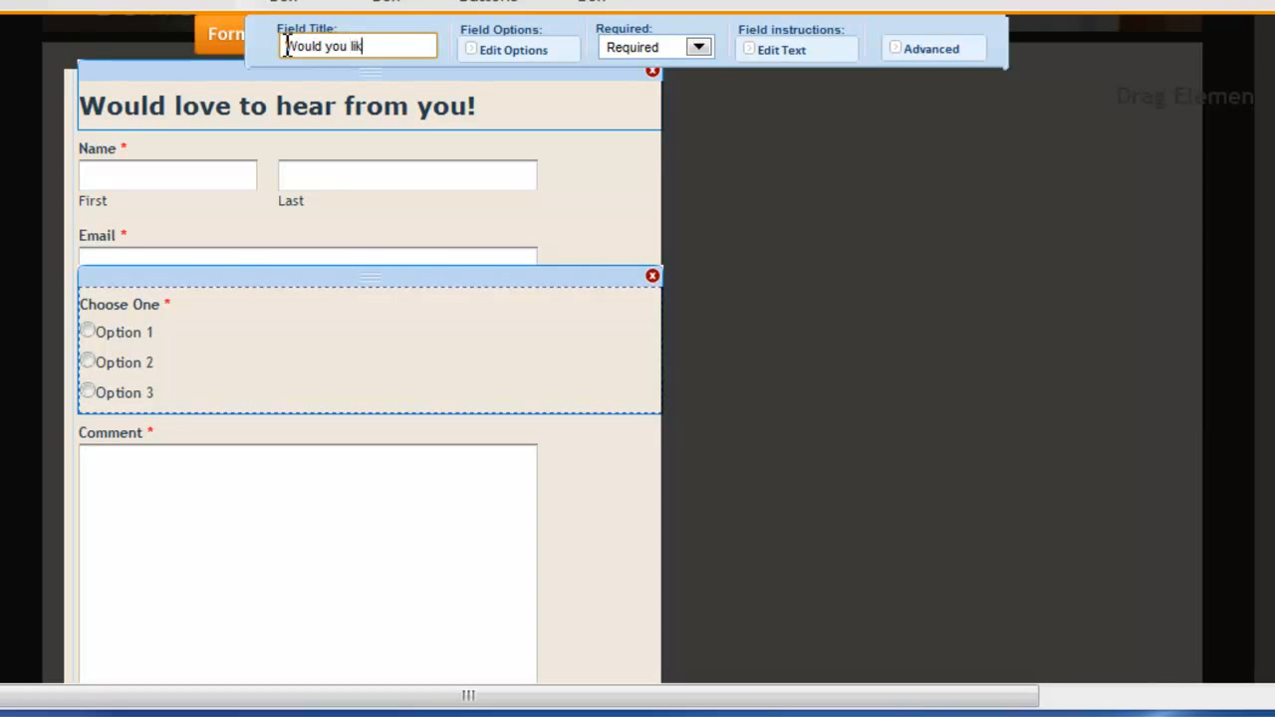
type("e us to respo")
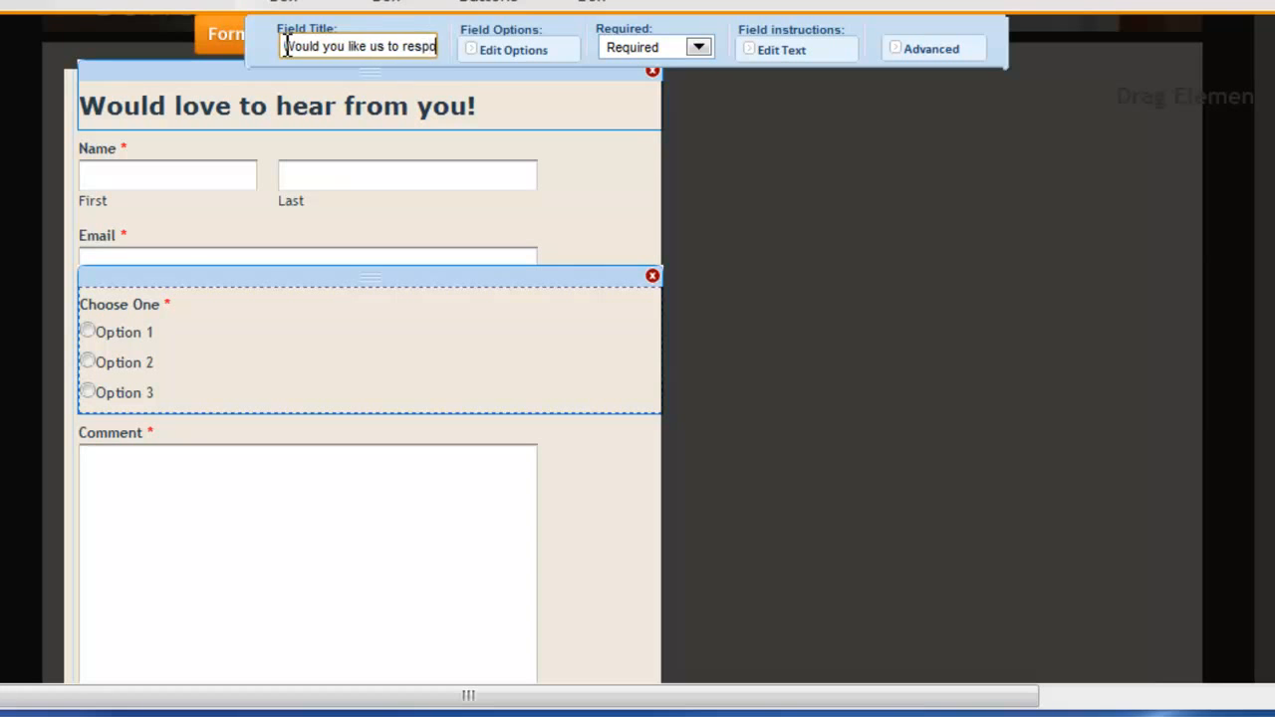
type("nd to your message?")
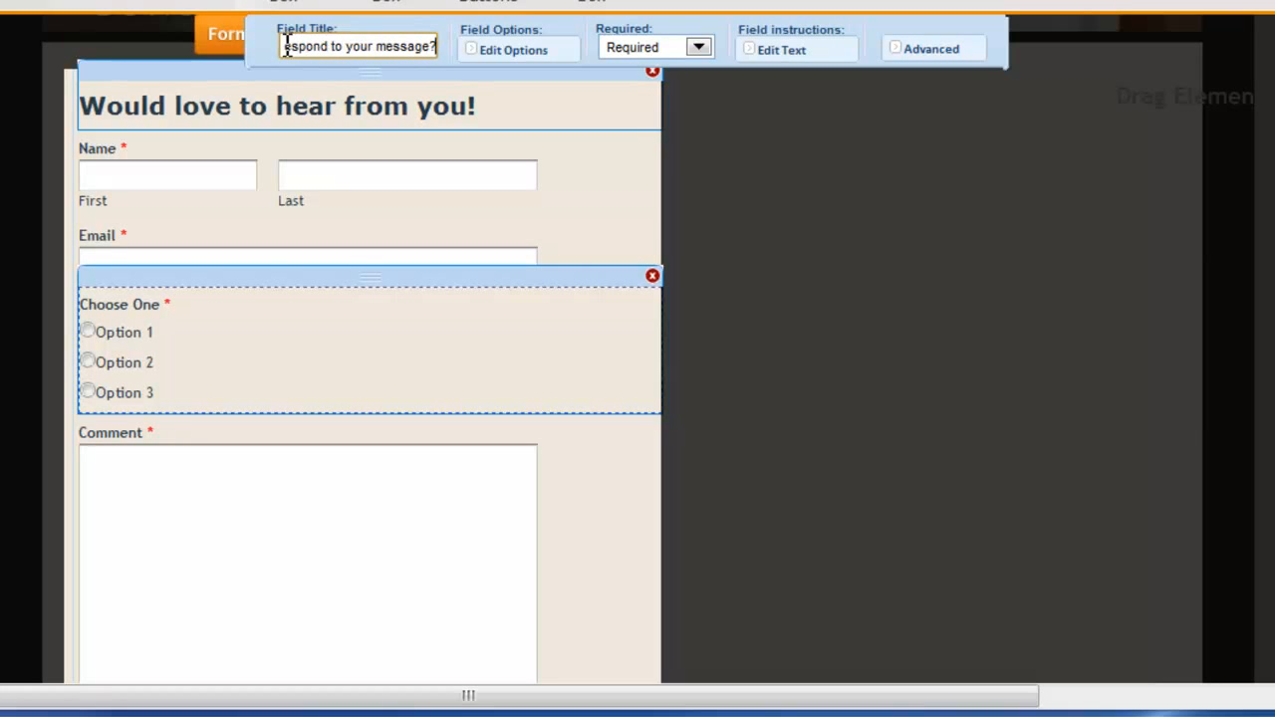
- Confirm the field title, rename the response question's first two options Yes and No, and remove the third option
key("Return")
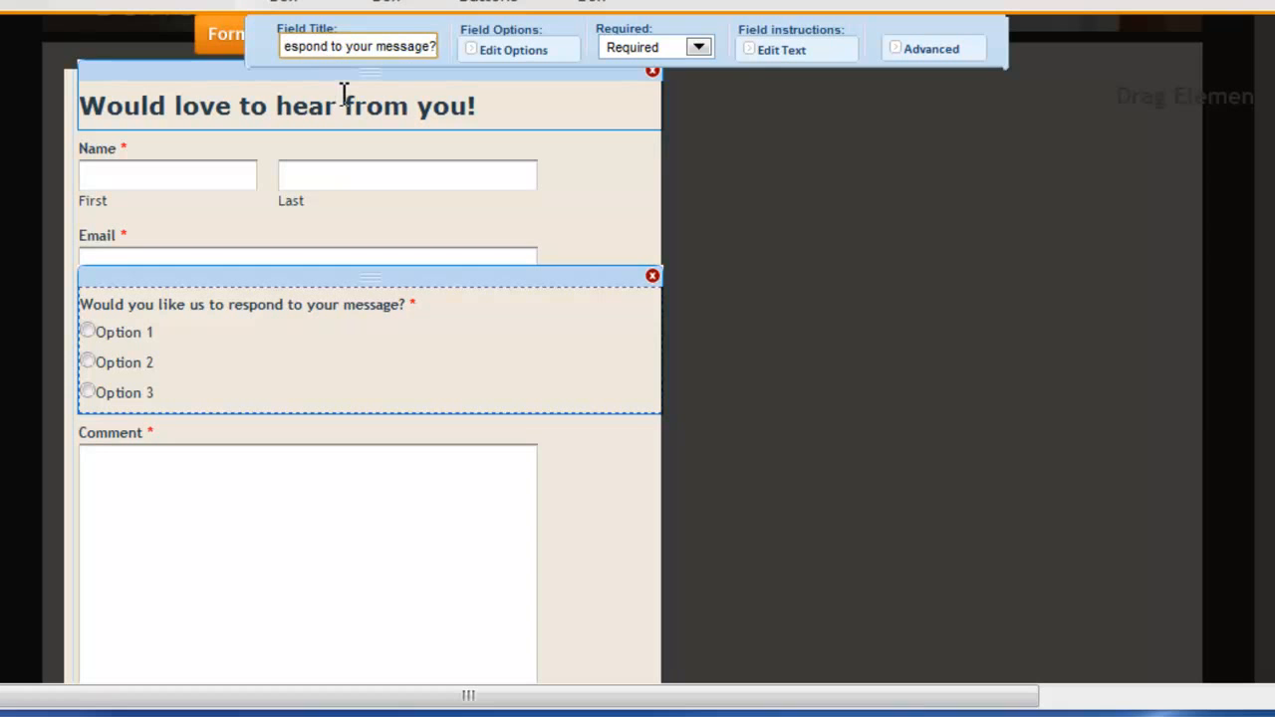
left_click(513, 49)
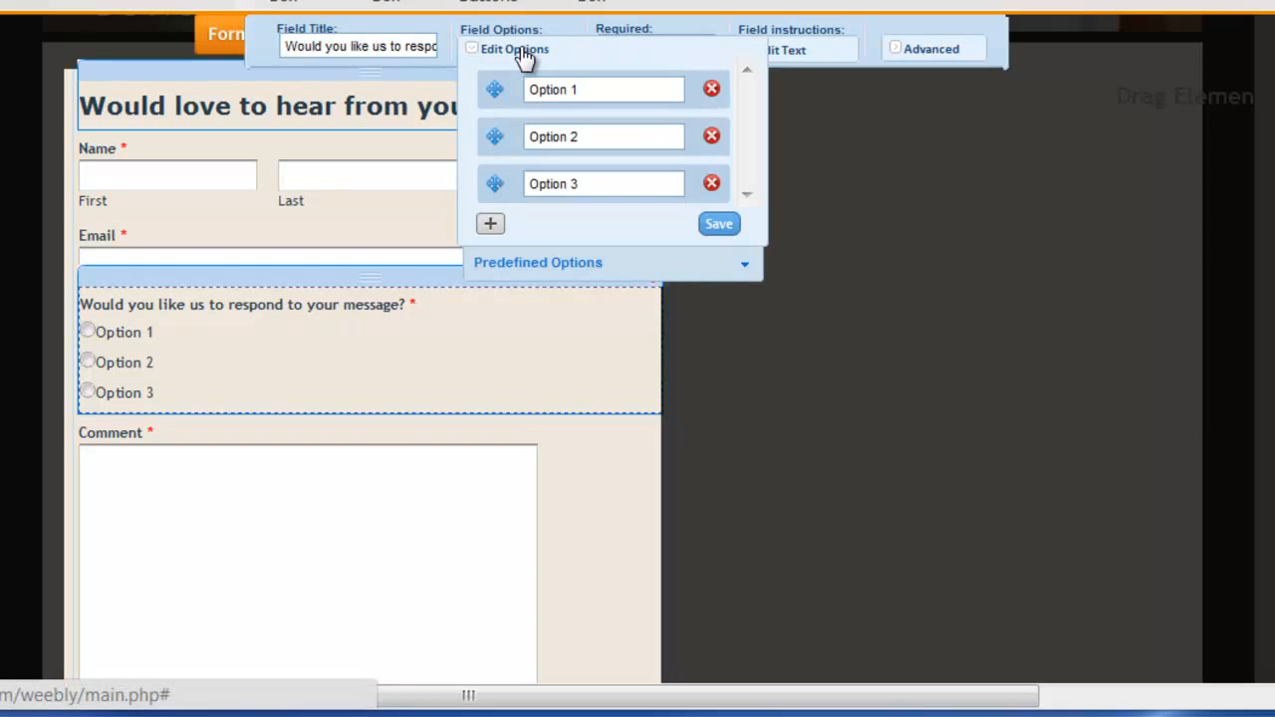
left_click(594, 89)
left_click_drag(590, 89, 532, 80)
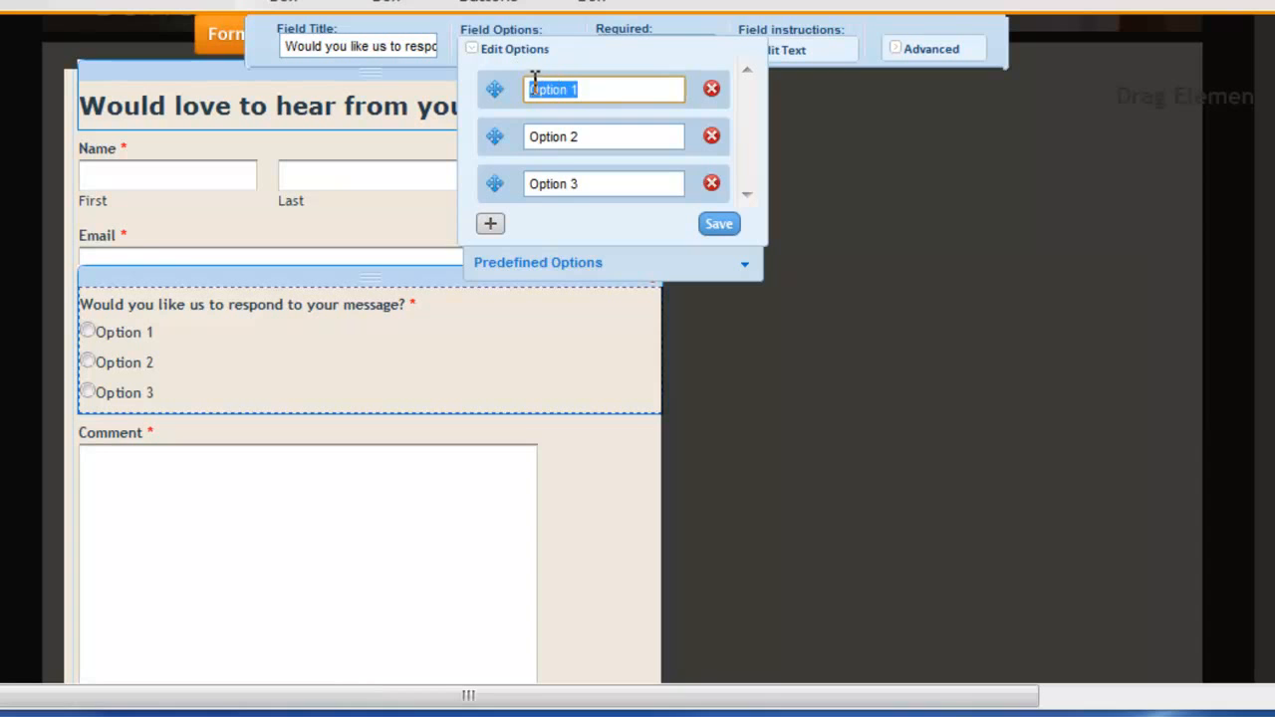
type("Yes")
key("Tab")
type("No")
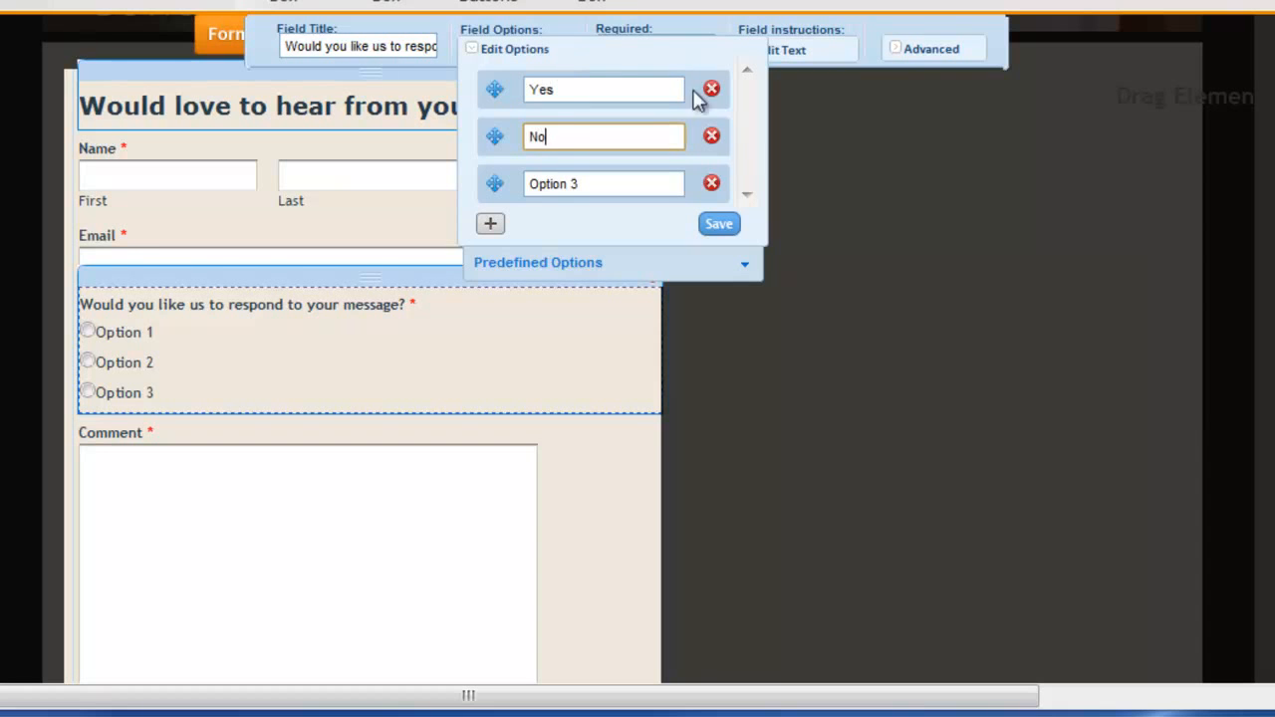
left_click(711, 184)
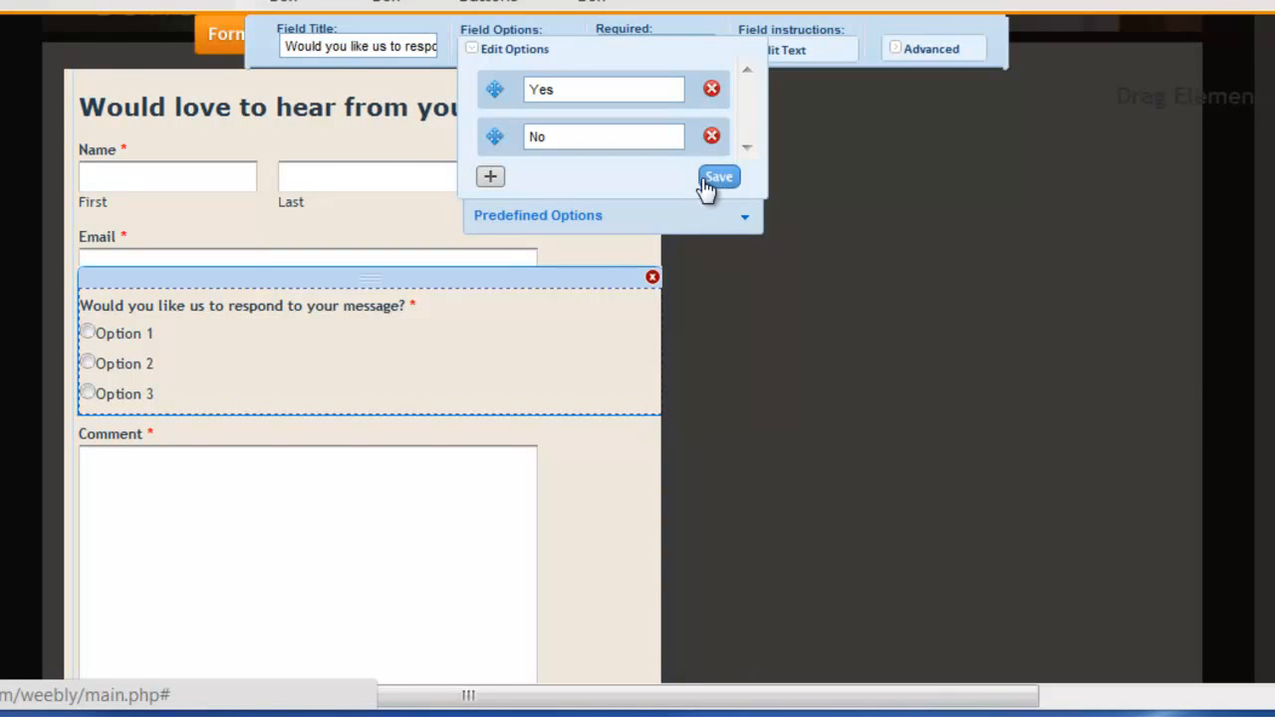
- Browse the predefined option sets for the response question and save its Yes and No options
left_click(551, 218)
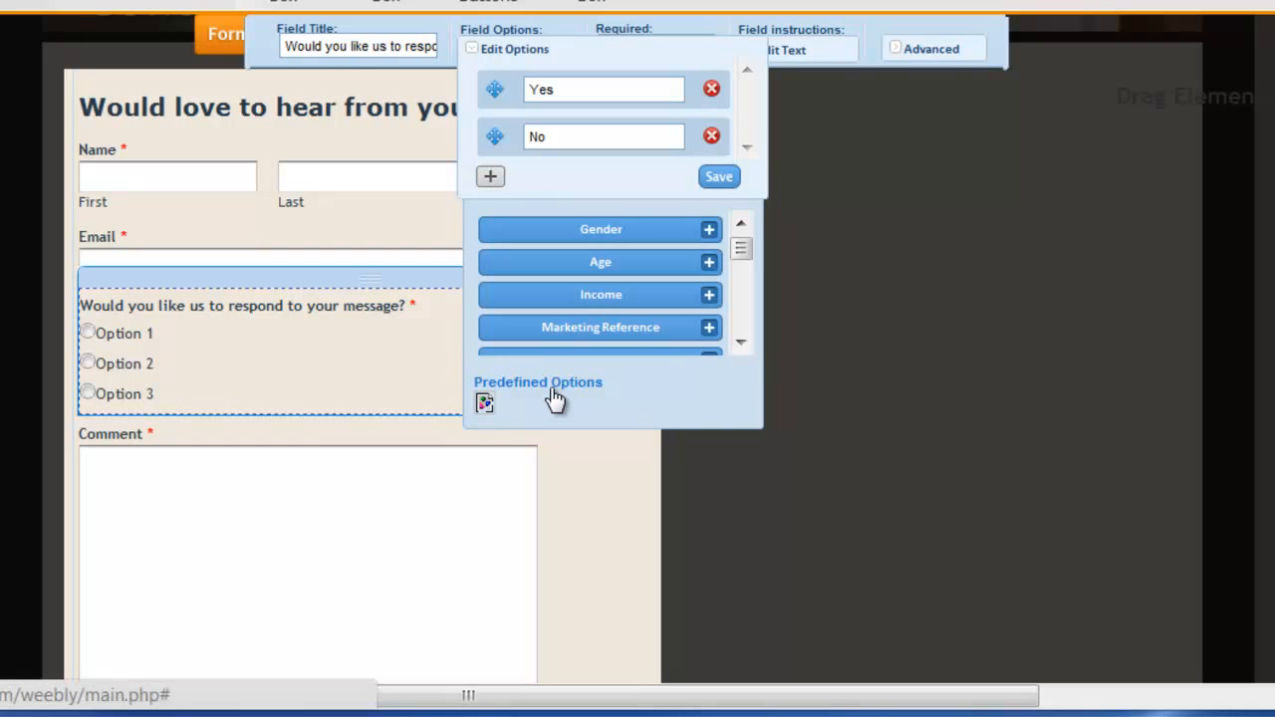
left_click(741, 344)
left_click(742, 344)
left_click(741, 344)
left_click(741, 343)
left_click(741, 344)
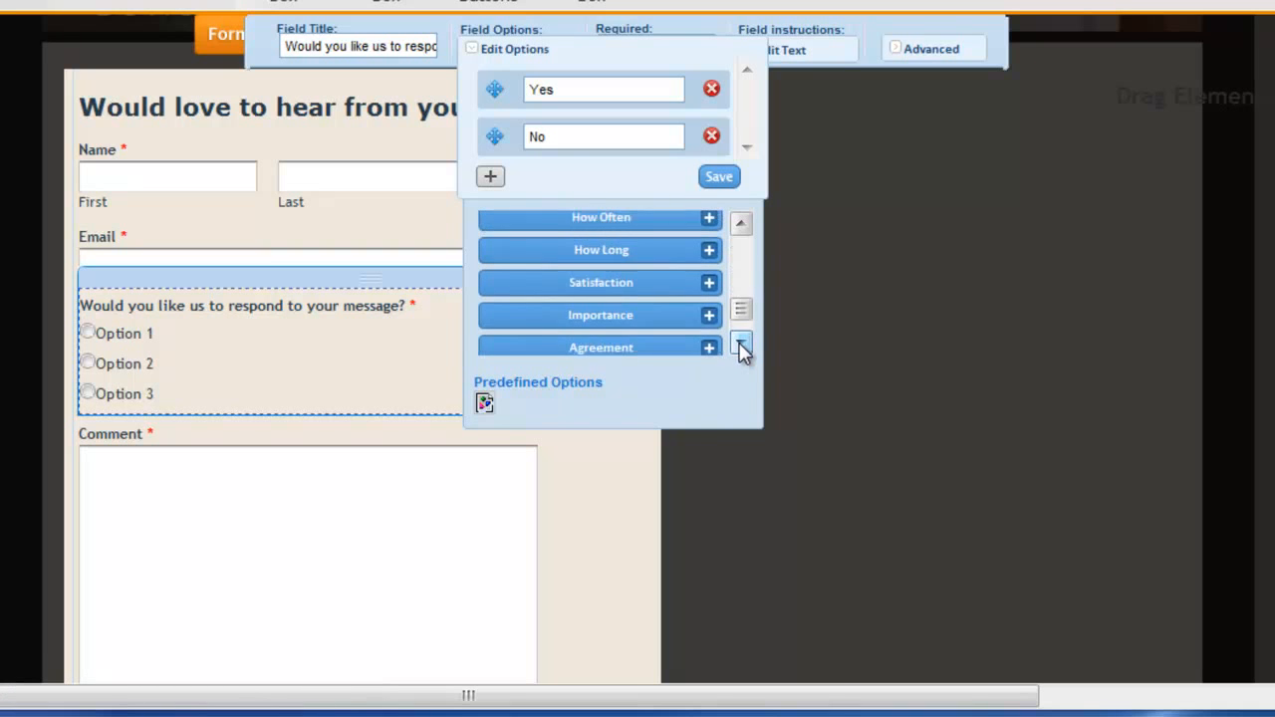
left_click(741, 344)
left_click_drag(741, 319, 744, 249)
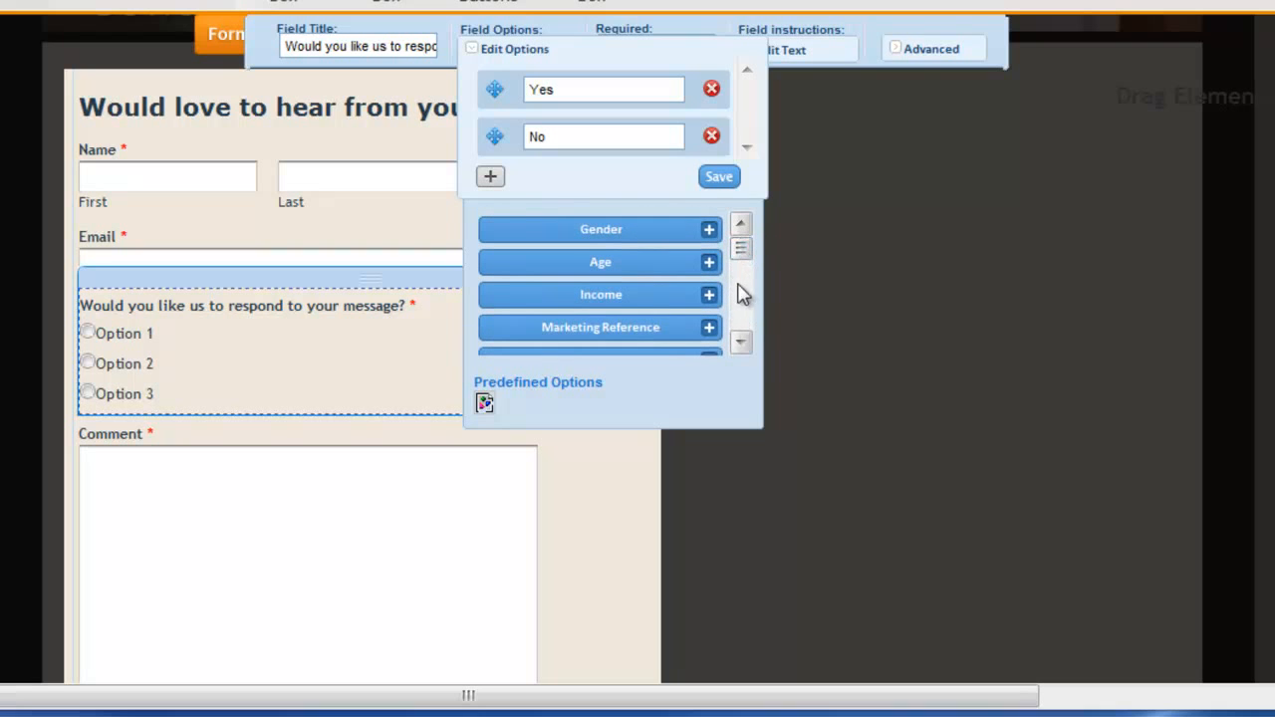
left_click(524, 384)
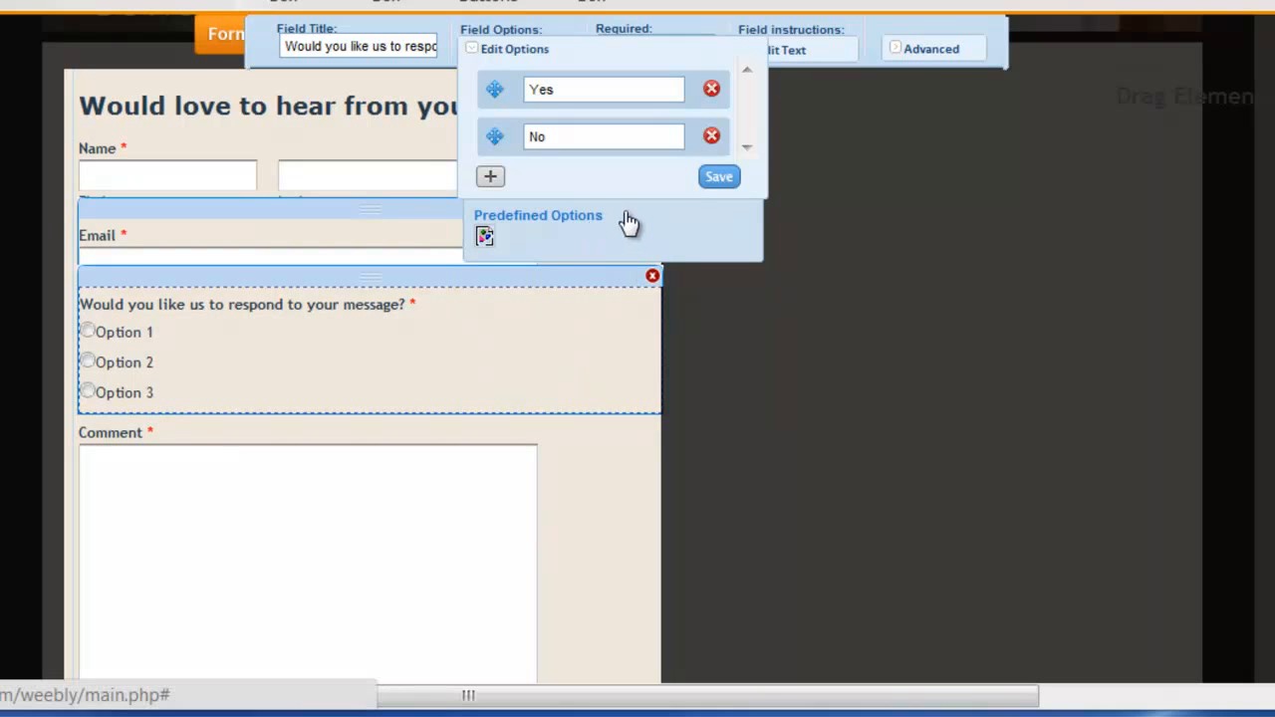
left_click(719, 181)
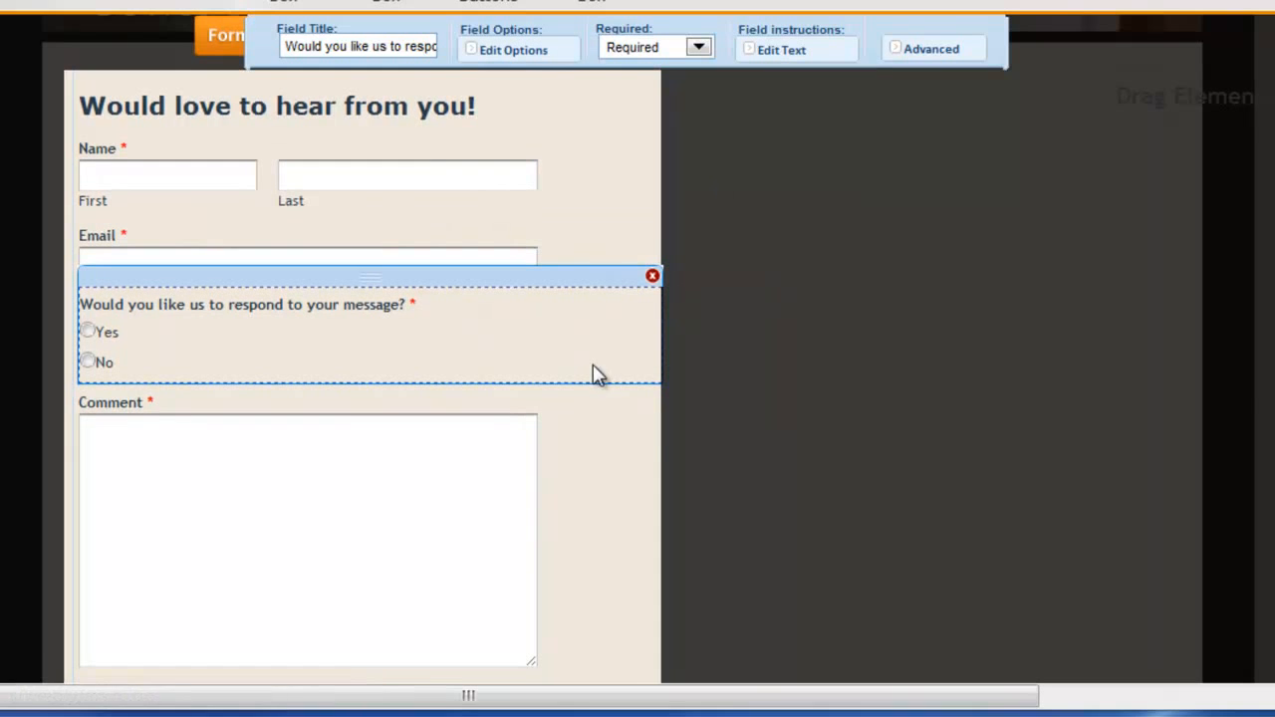
- Open the contact form's submission settings, review its confirmation text and save that text without editing it
scroll(526, 356, "down", 3)
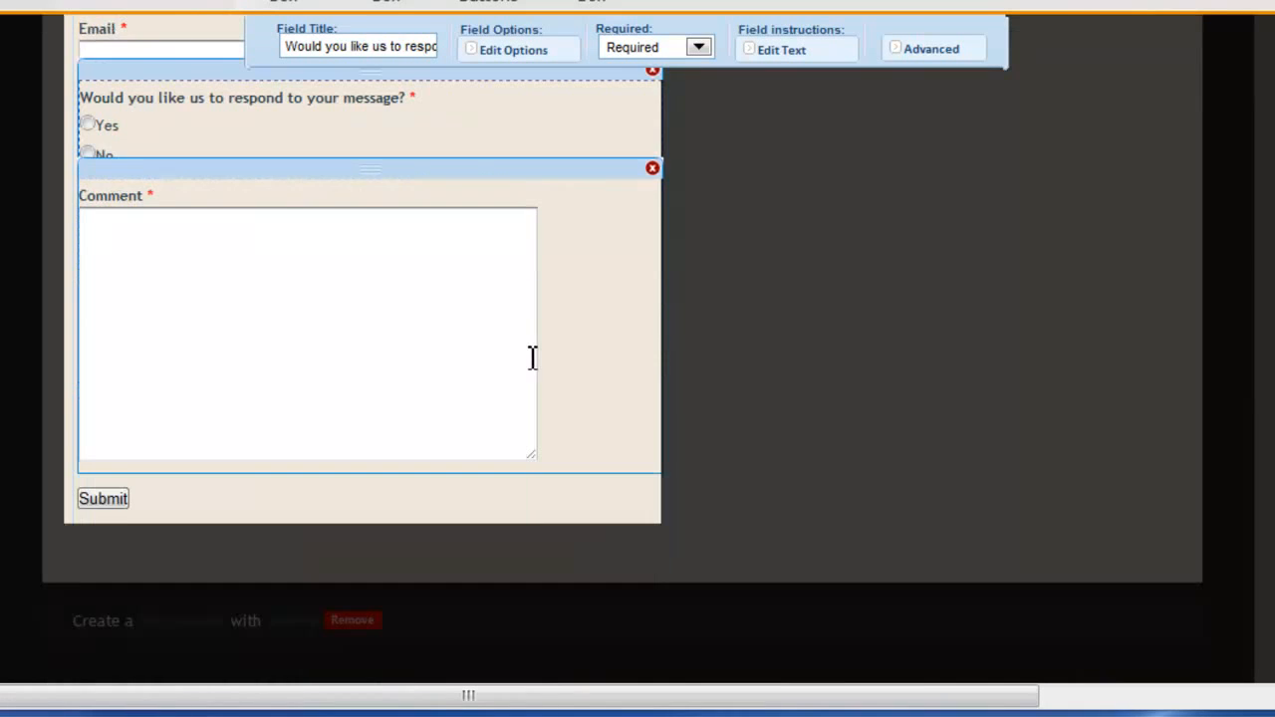
left_click(103, 500)
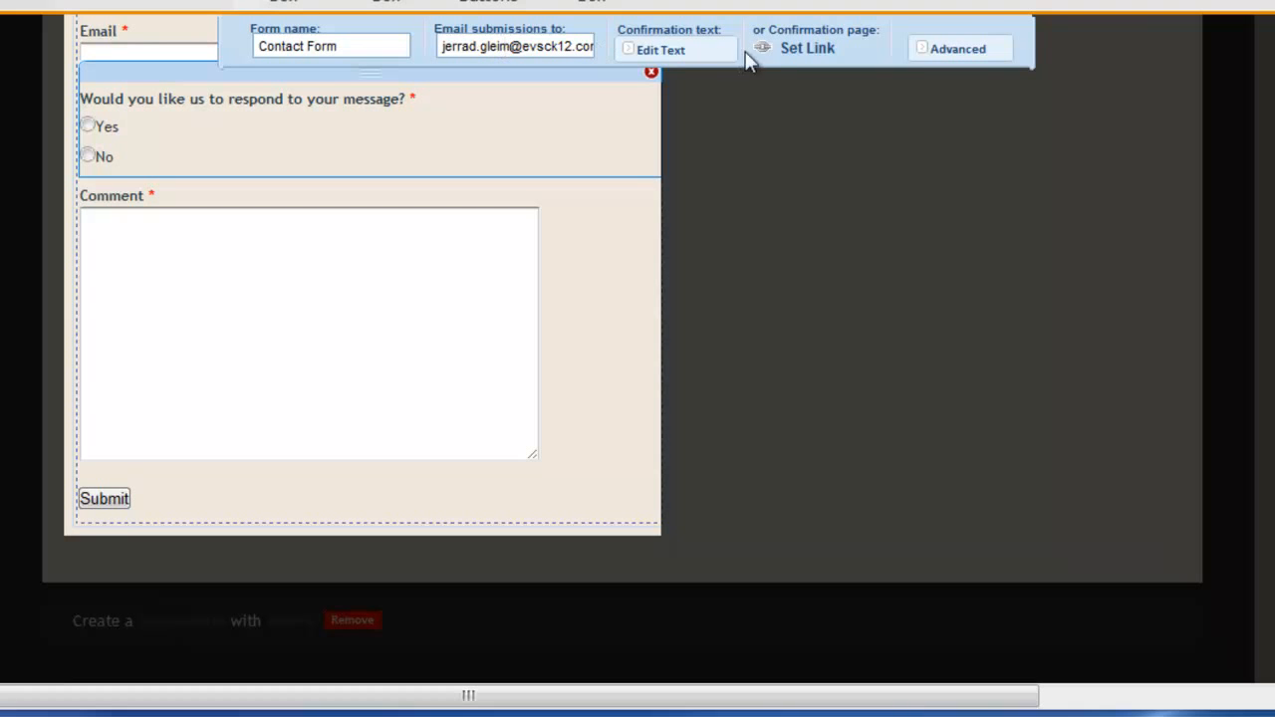
left_click(662, 51)
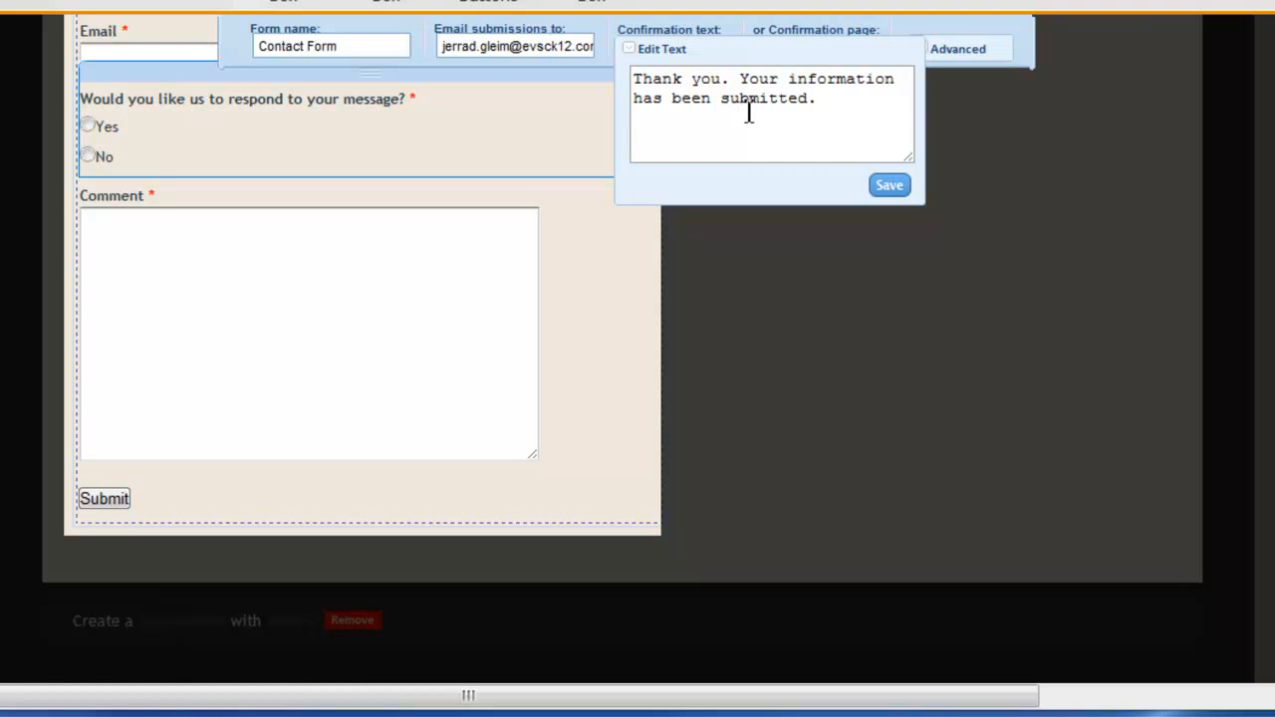
left_click(888, 186)
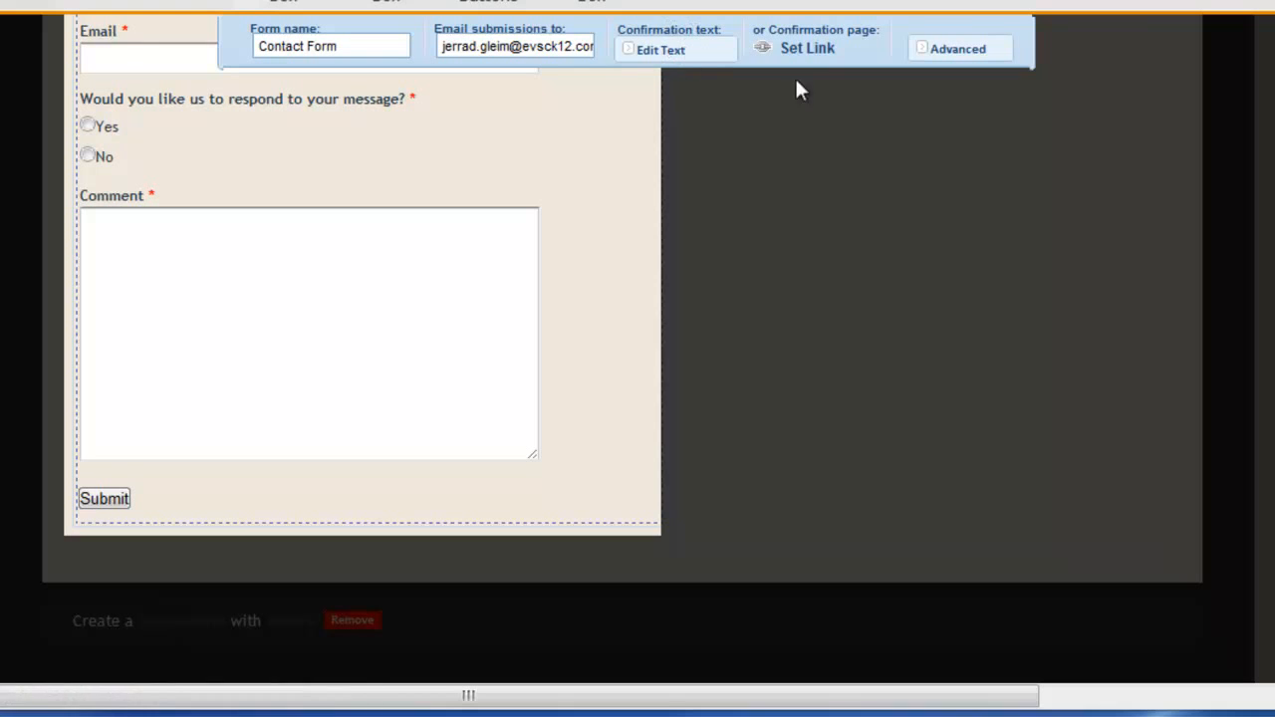
- Align the form's submit button to Center and change its text to "Send Message"
left_click(955, 52)
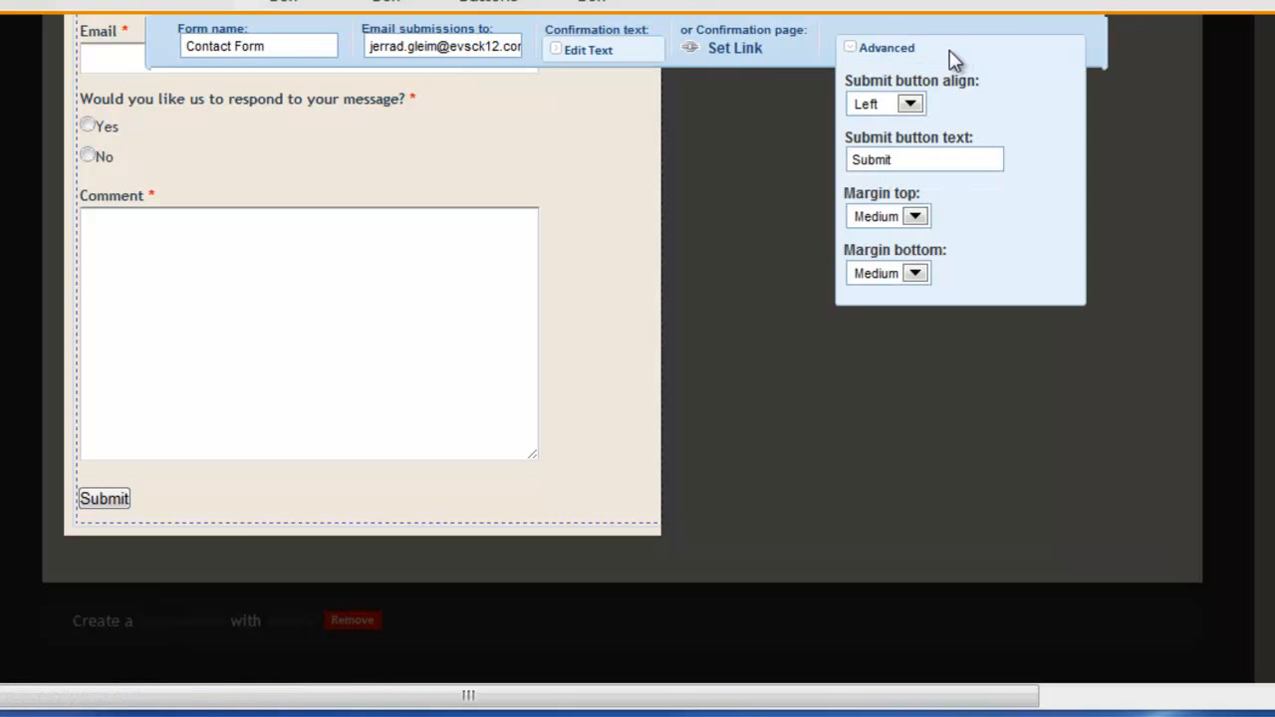
left_click(910, 104)
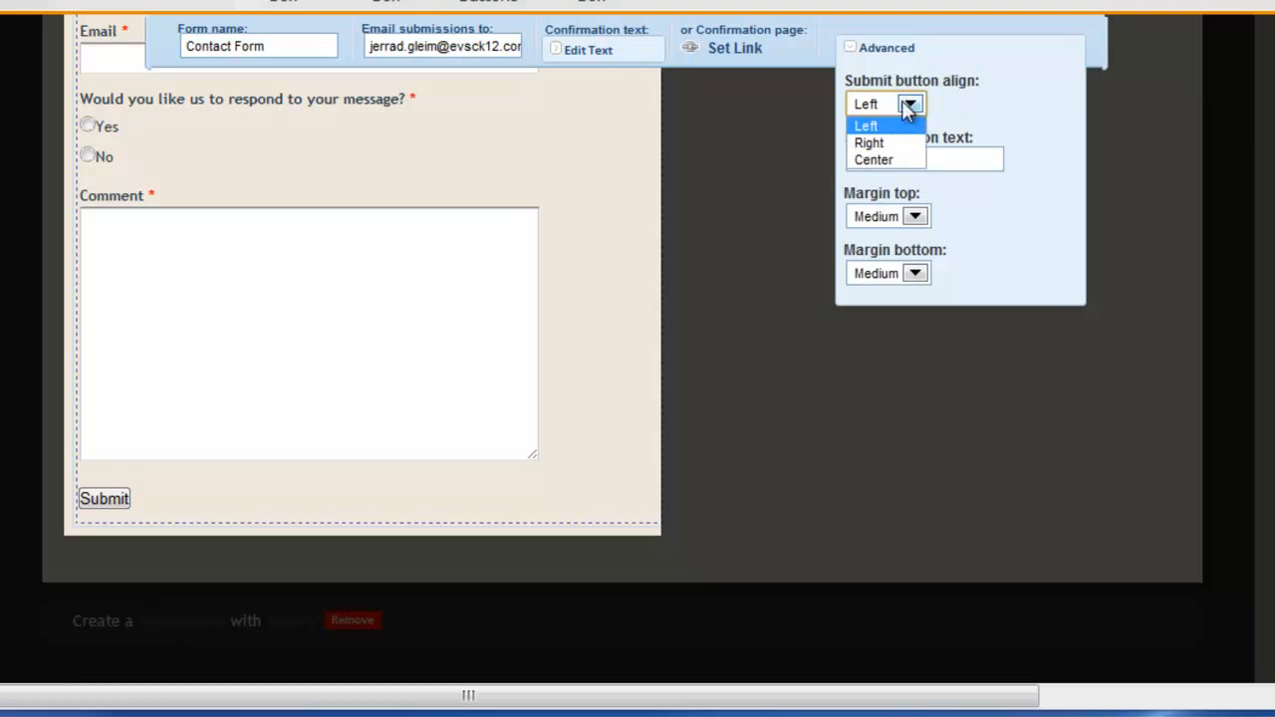
left_click(890, 161)
double_click(885, 161)
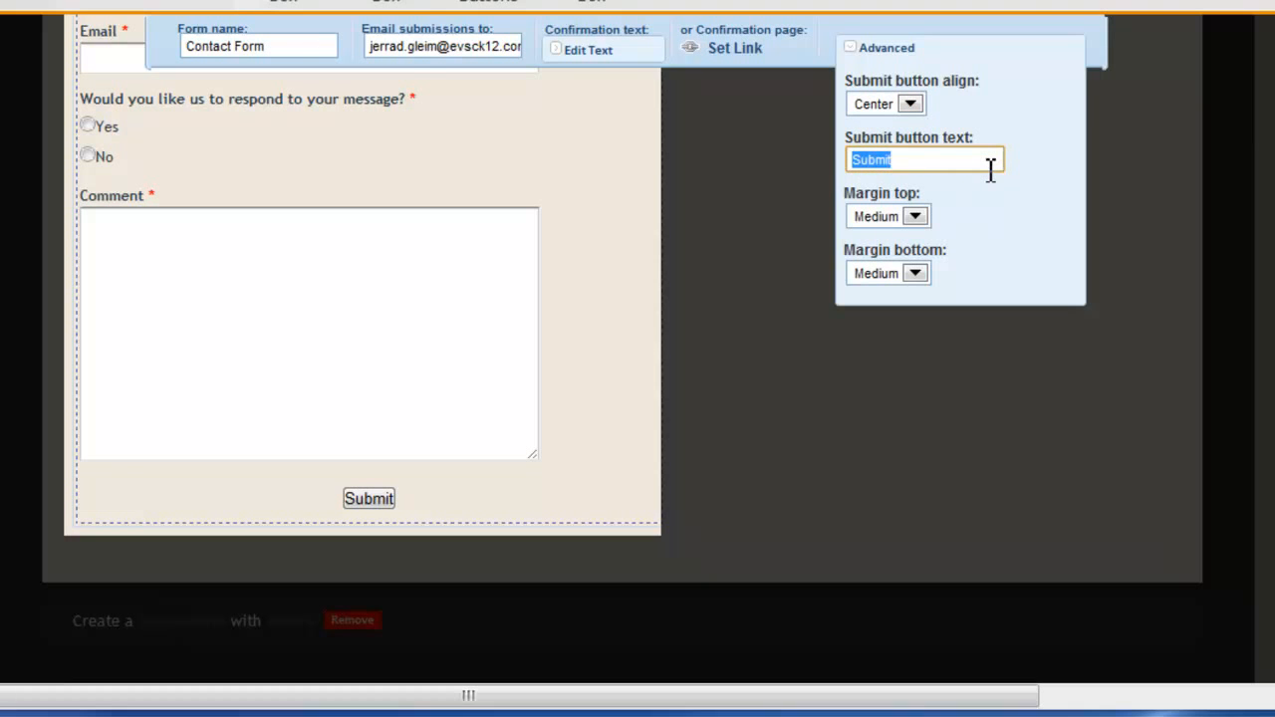
type("Send")
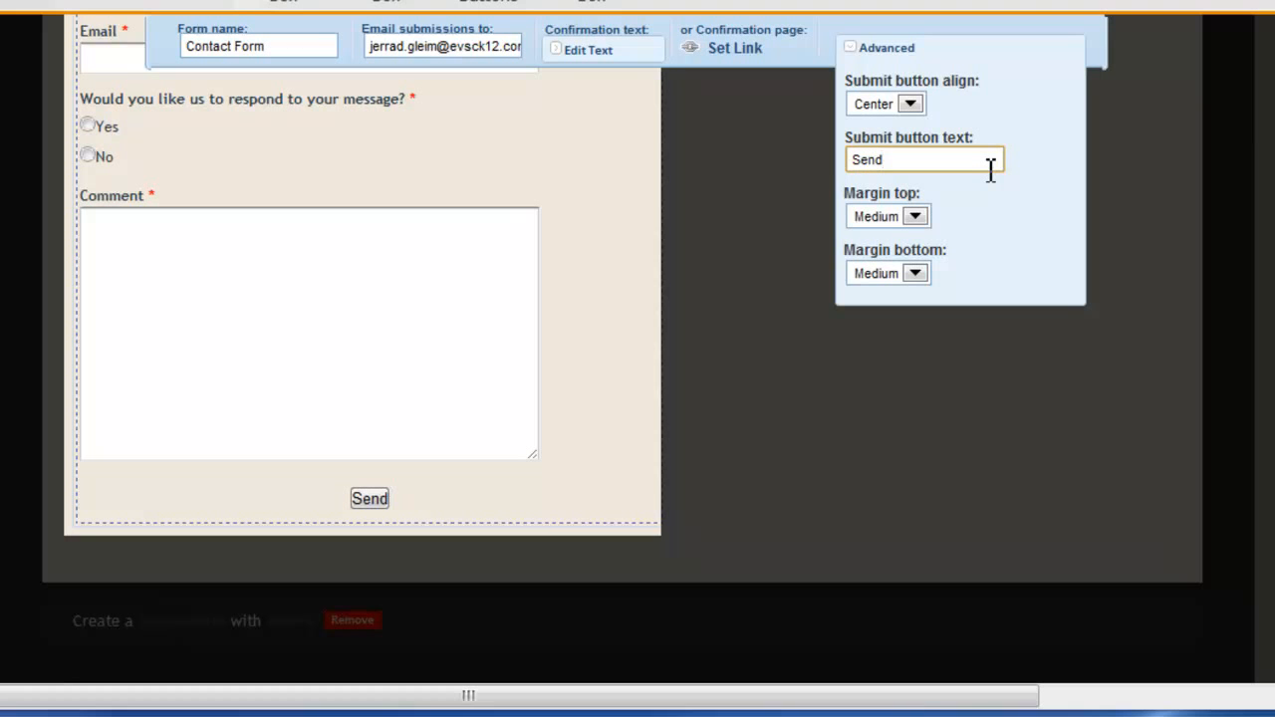
type(" Message")
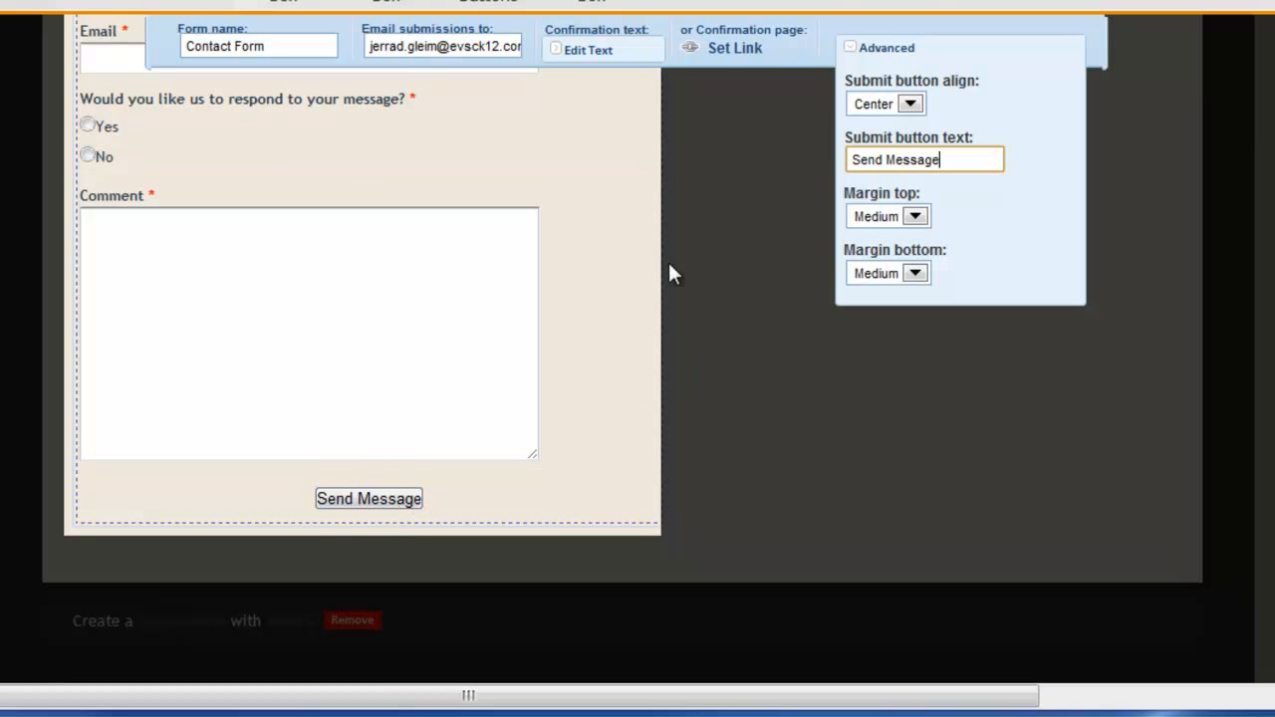
left_click(757, 163)
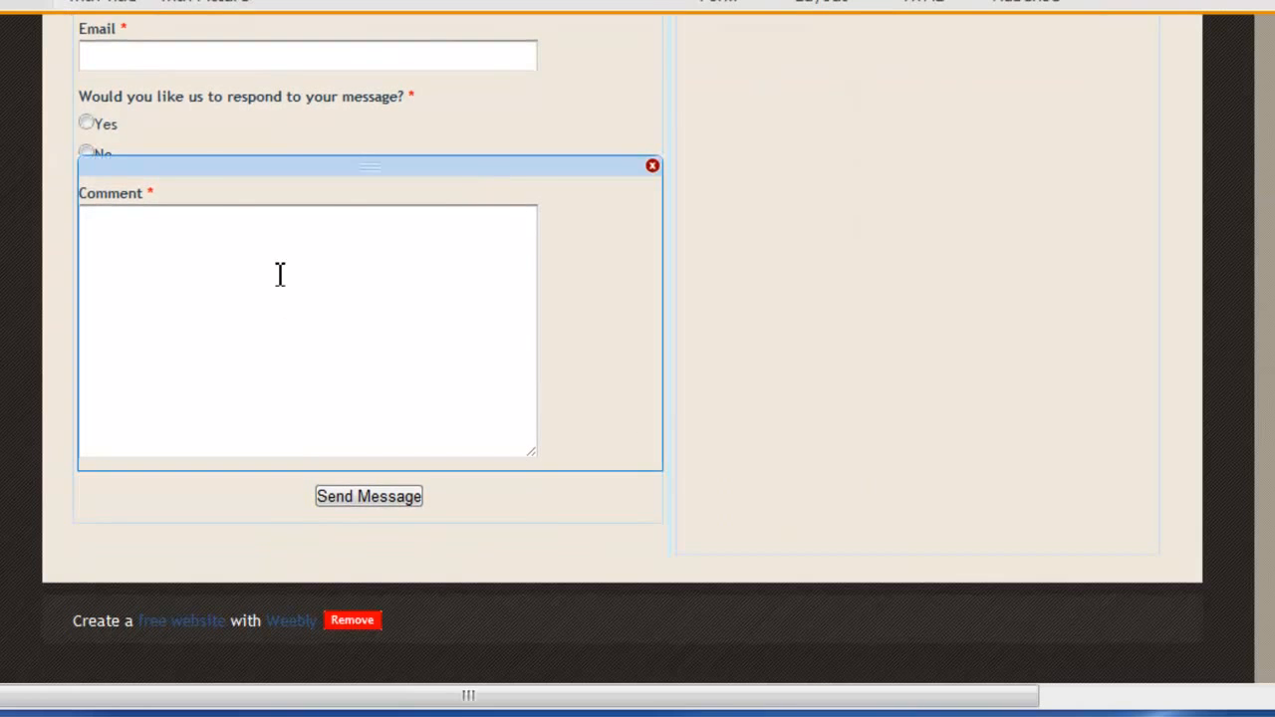
- Place a Paragraph with Title element in the empty right column and title it "Twitter Feed"
scroll(285, 292, "up", 1)
scroll(439, 279, "up", 5)
scroll(425, 269, "down", 2)
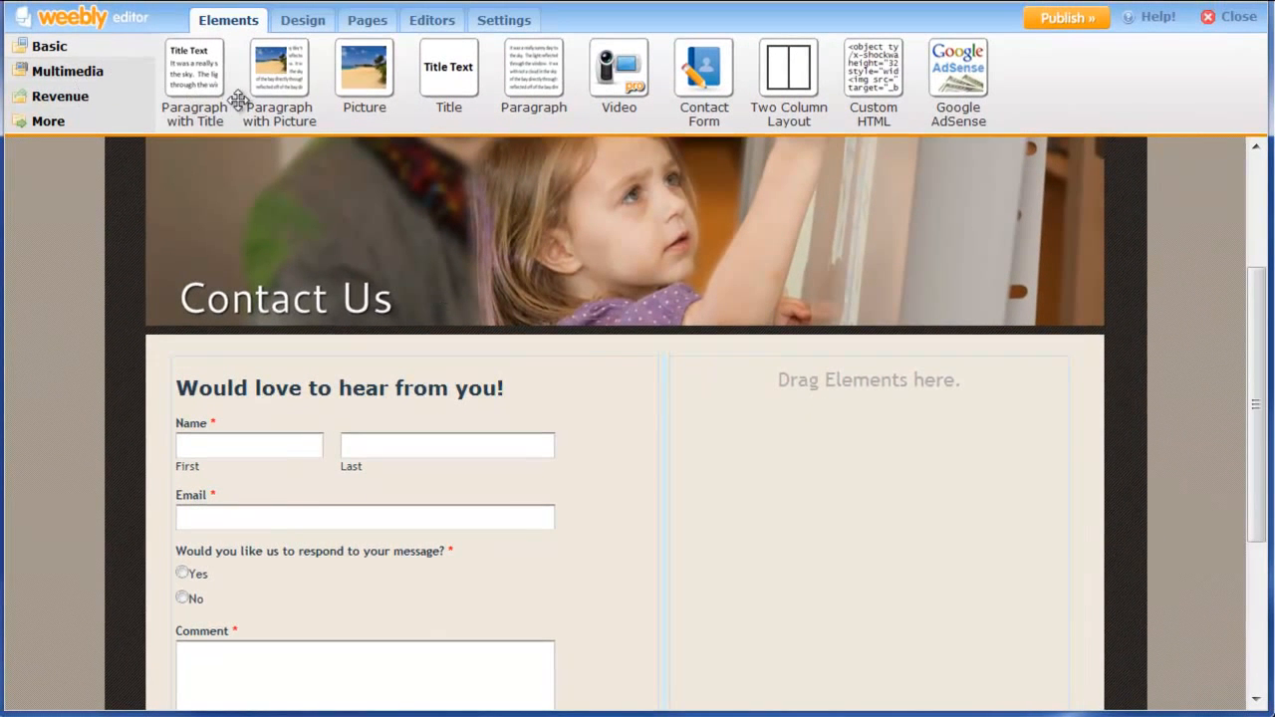
left_click_drag(198, 73, 754, 478)
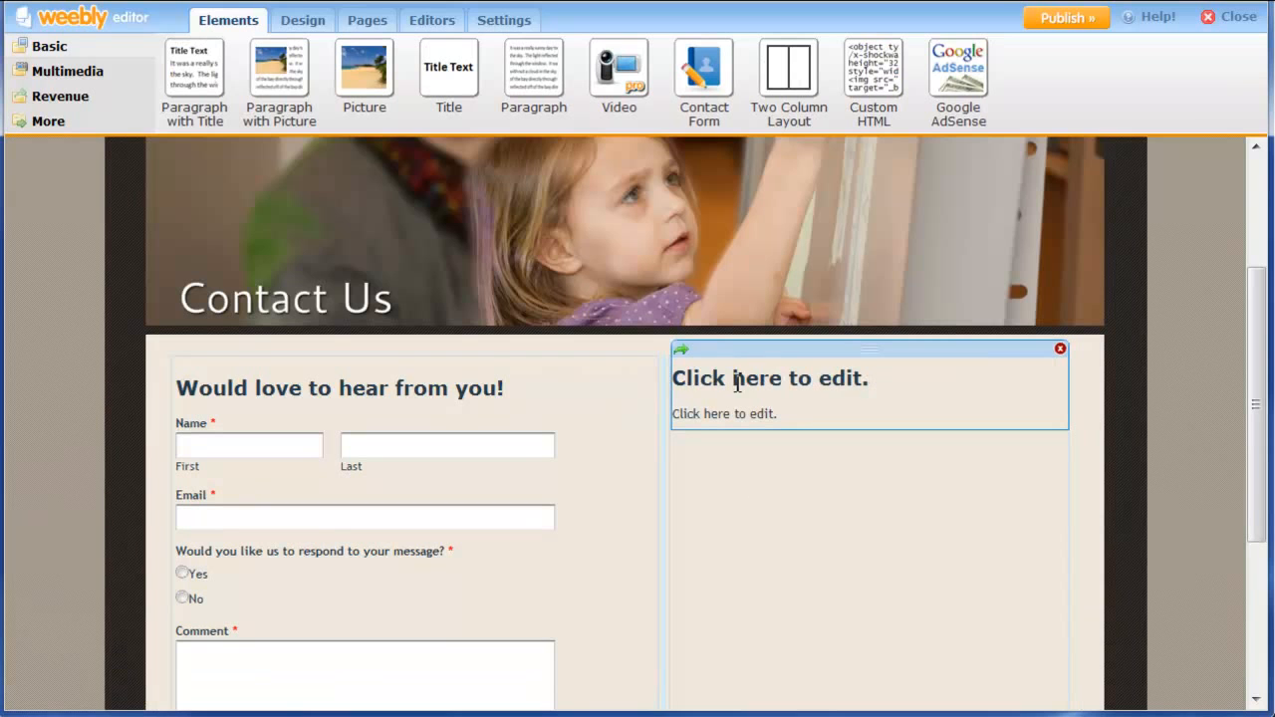
left_click(840, 378)
type("Twitter Feed")
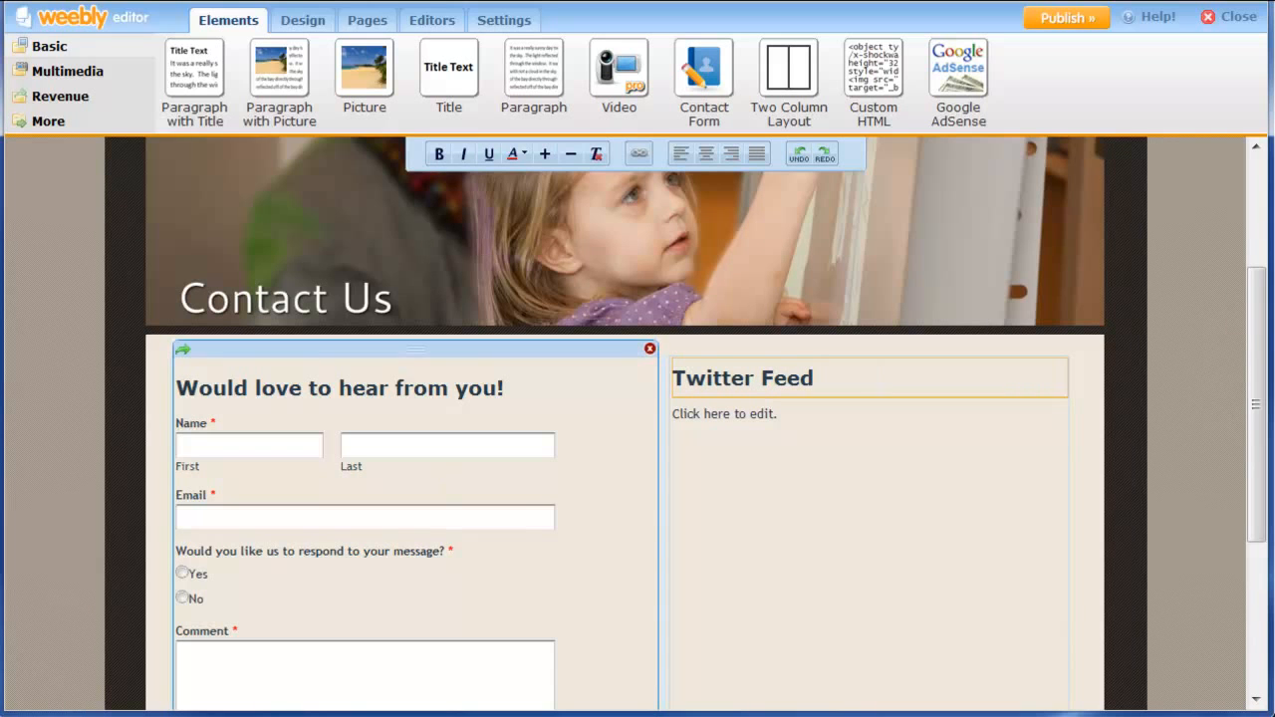
left_click(613, 439)
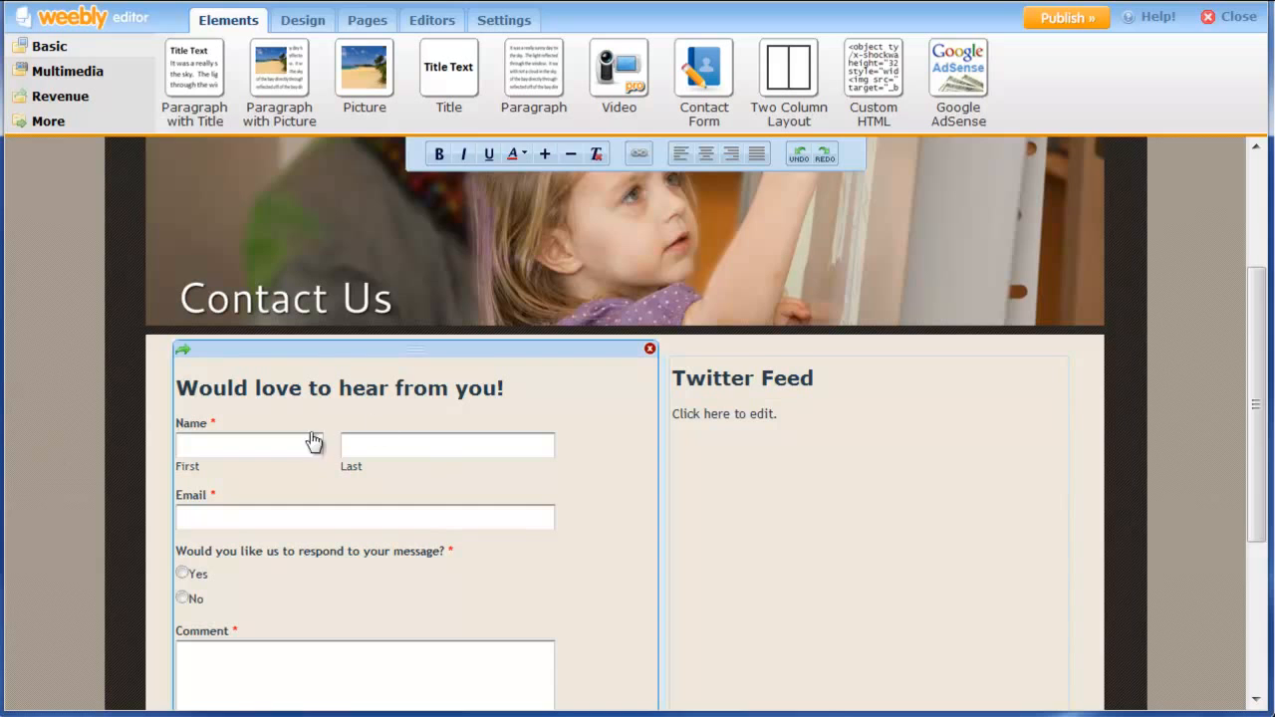
- Set the paragraph to "Using the Custom HTML element, you can copy and paste HTML and/or JavaScript to embed feeds from other websites right to your Weebly."
left_click(737, 414)
type("Using the Custom HTML element, you can copy and paste HTML and/or JavaScript to embed feeds from other websites right to your Weebly.")
left_click(789, 523)
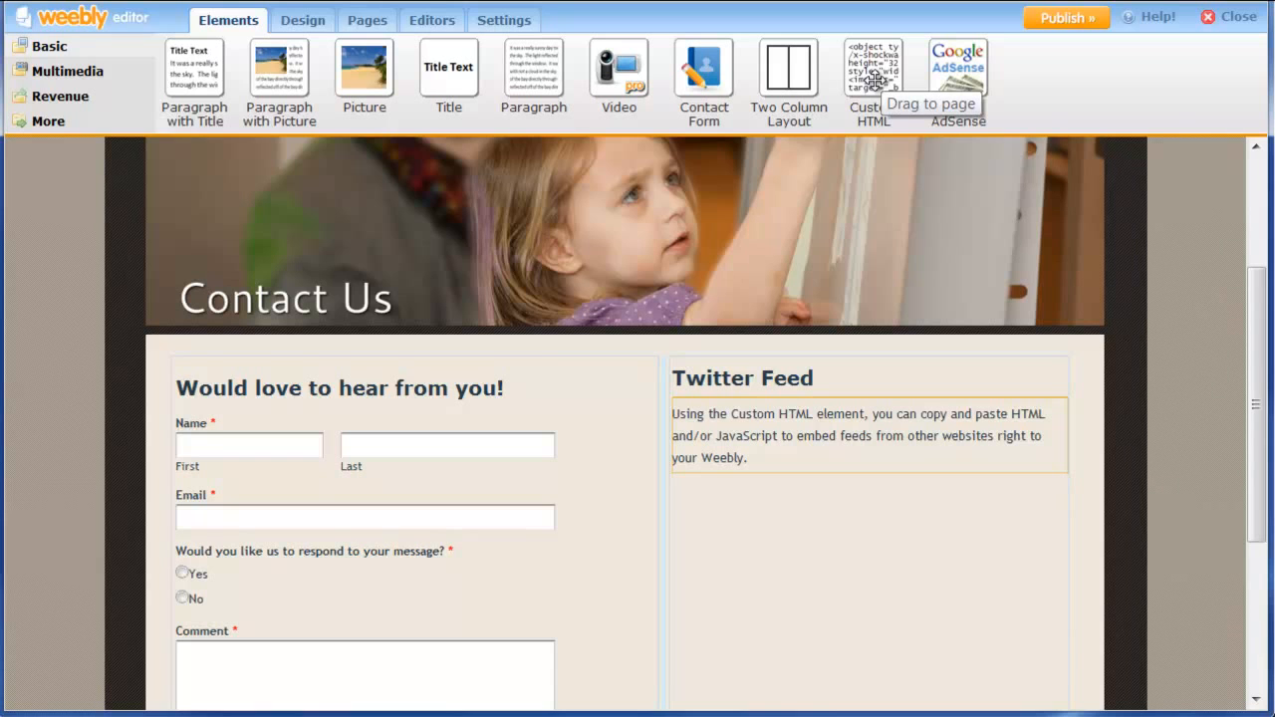
- Look over the multimedia elements, then place a Custom HTML element below the Twitter Feed paragraph in the right column
left_click(97, 73)
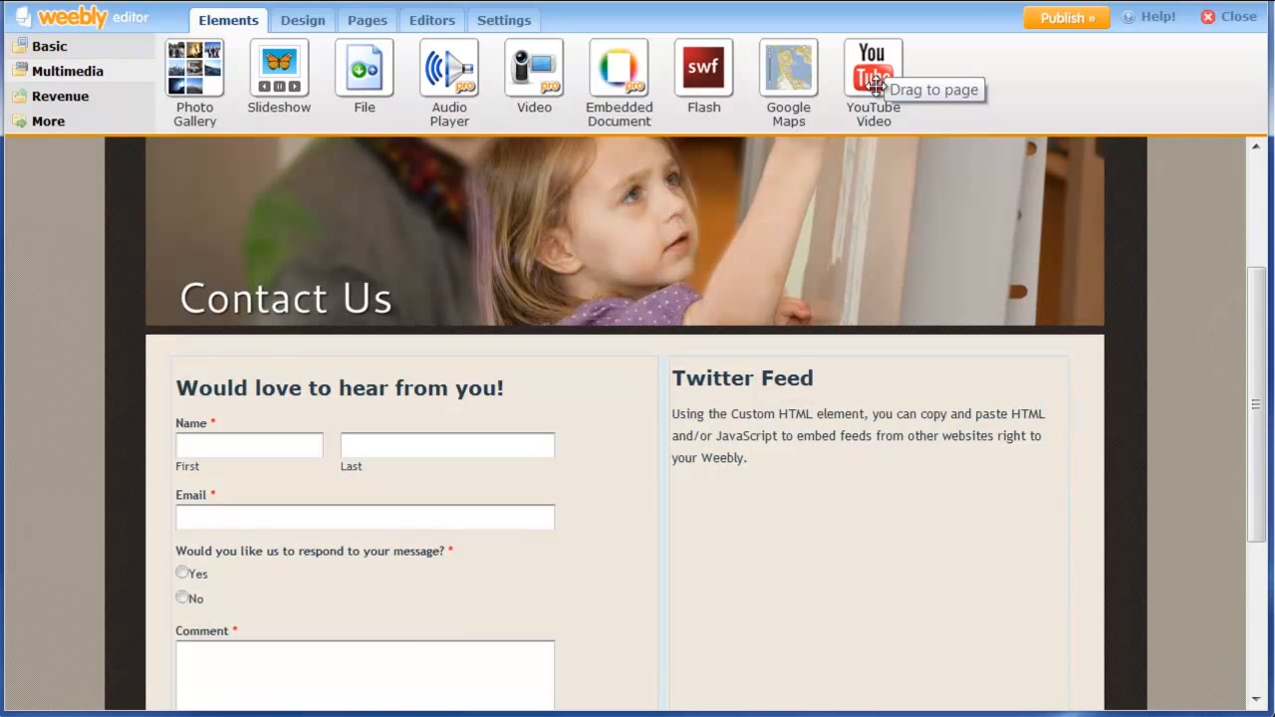
left_click(50, 47)
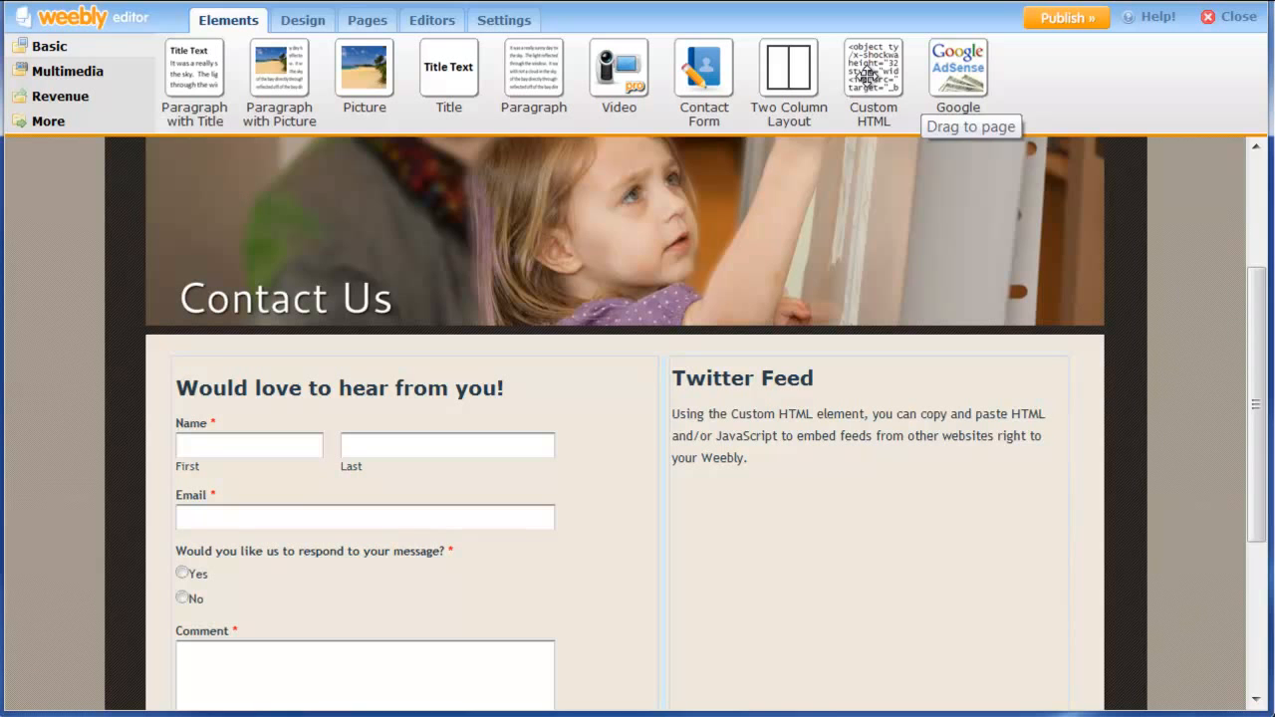
left_click_drag(869, 74, 809, 487)
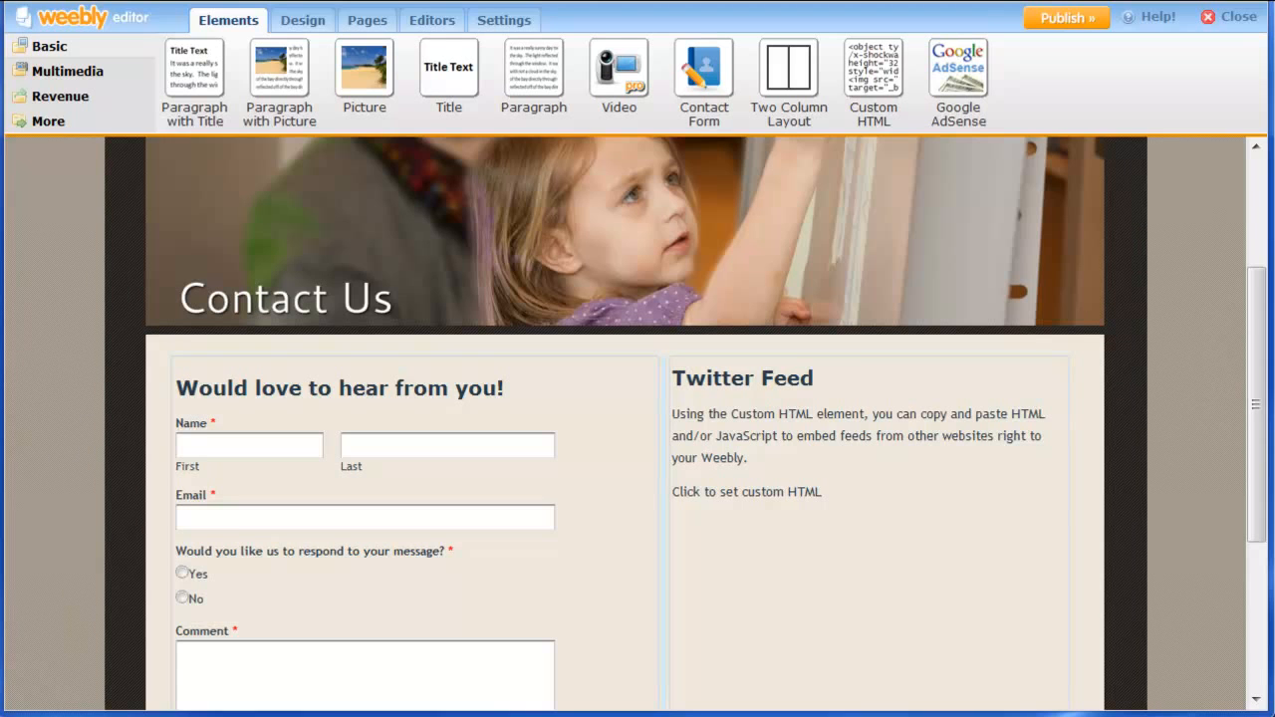
- Paste the Twitter search widget code for #evscnetwork into the Custom HTML element and check the embed code
left_click(797, 495)
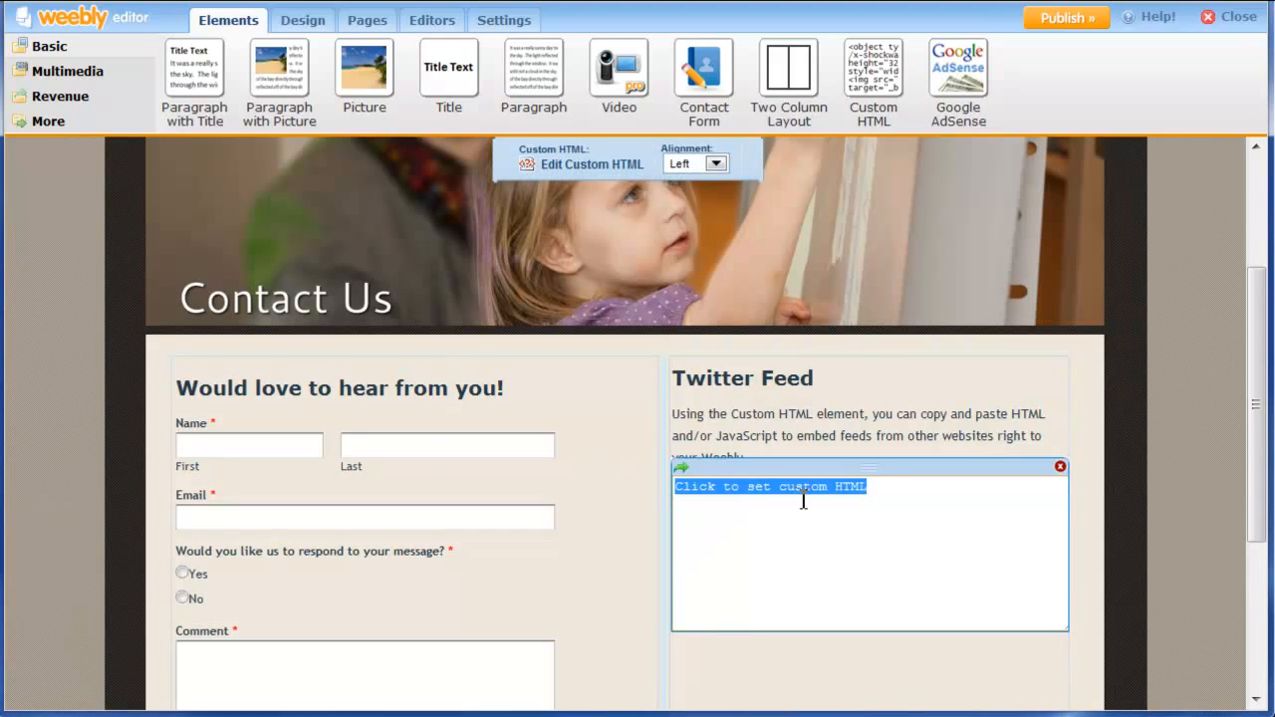
key("ctrl+v")
left_click_drag(1063, 583, 1059, 511)
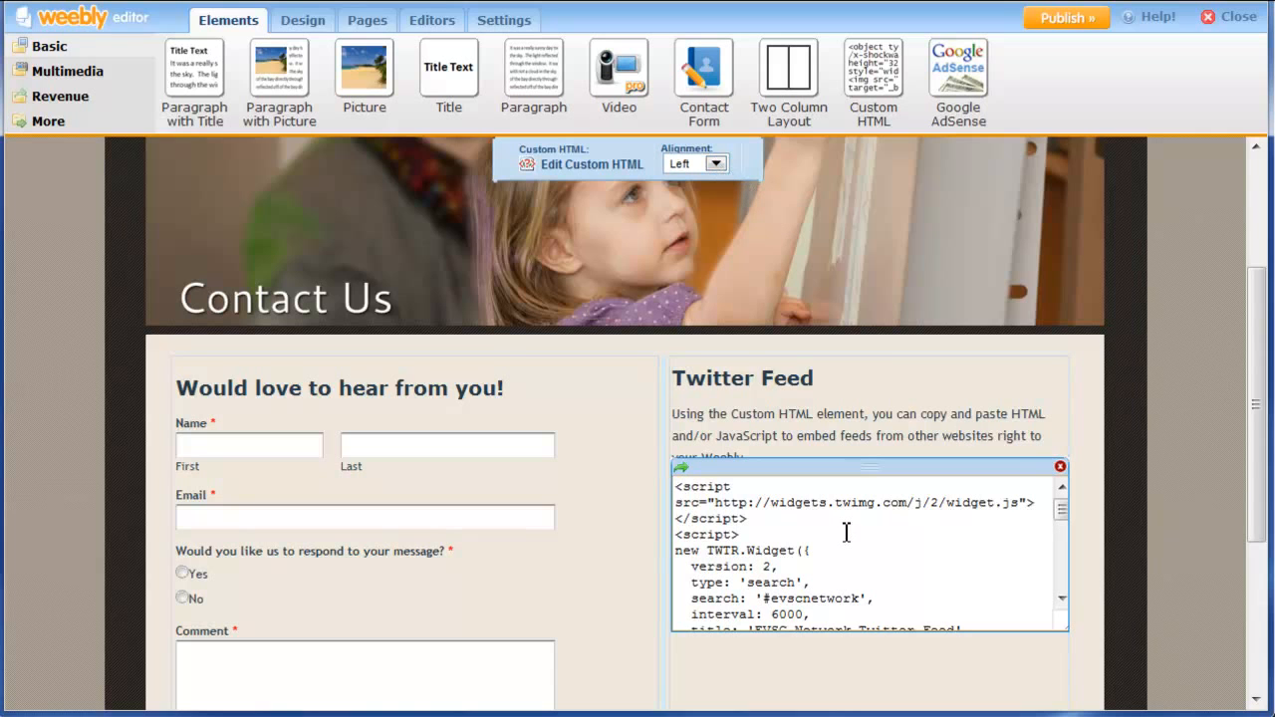
left_click(1094, 558)
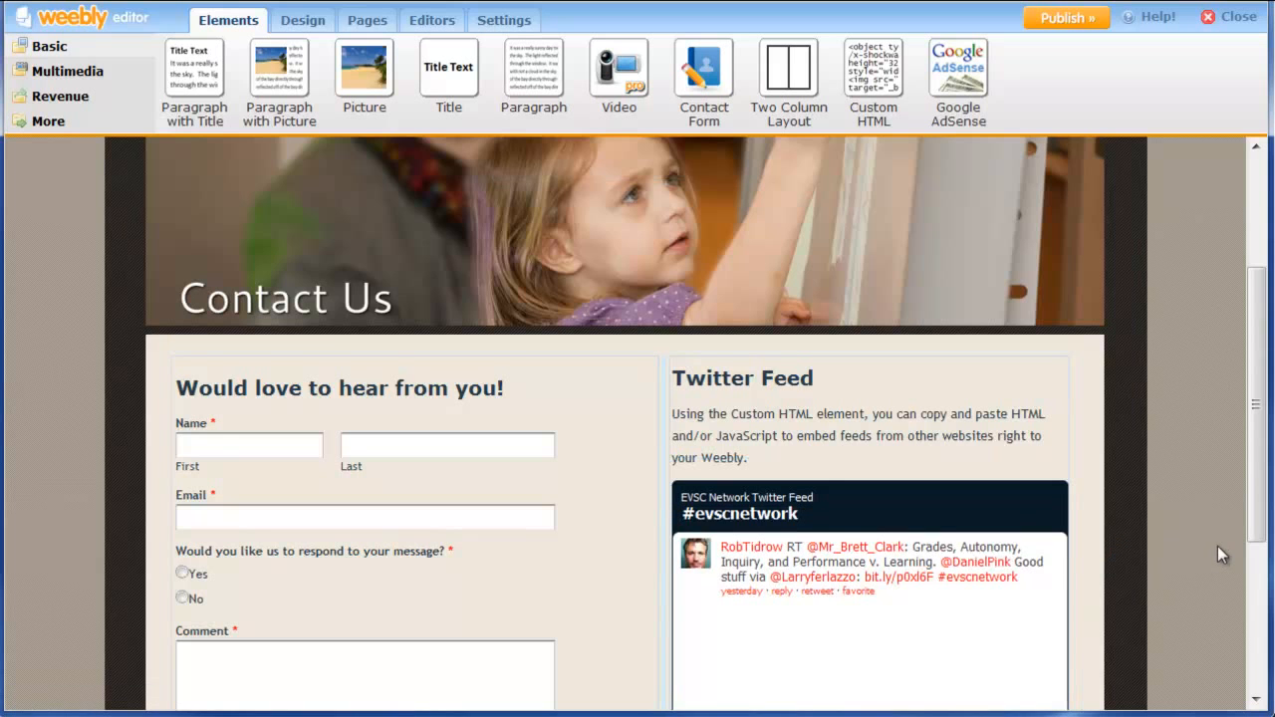
- Publish the website with the finished Contact Us page and dismiss the publishing dialog
scroll(1216, 548, "down", 2)
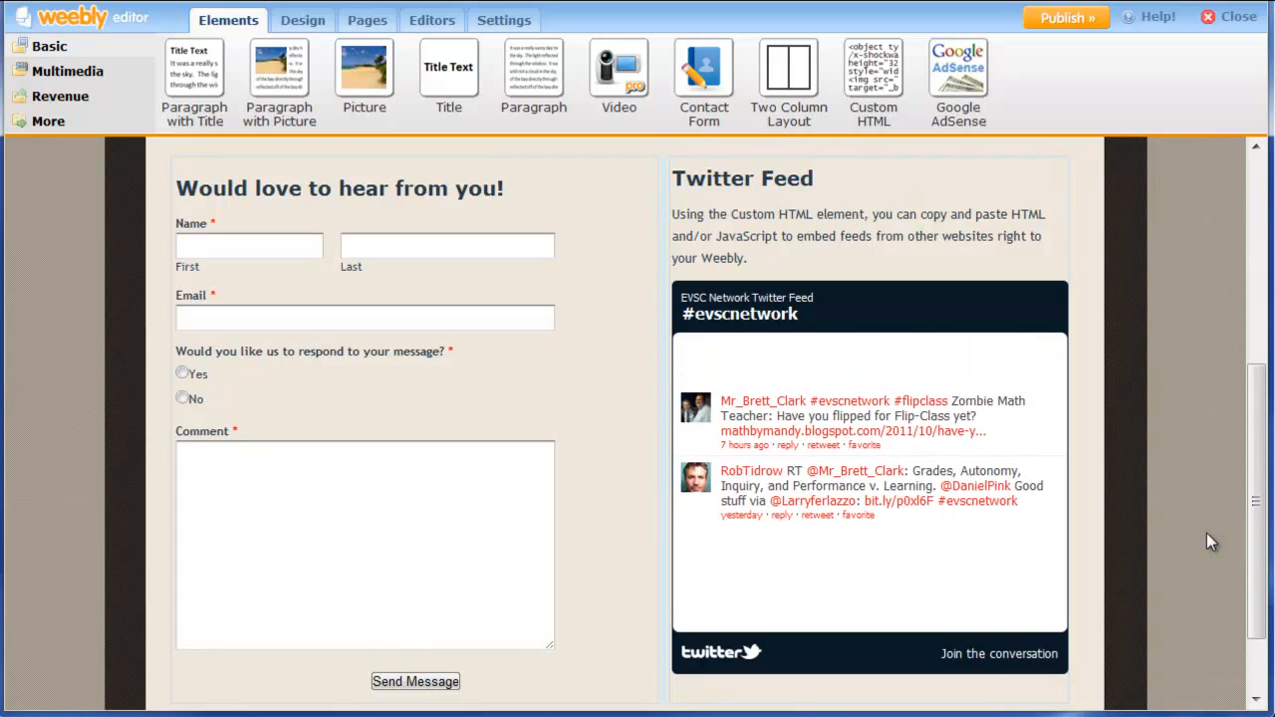
left_click(1066, 17)
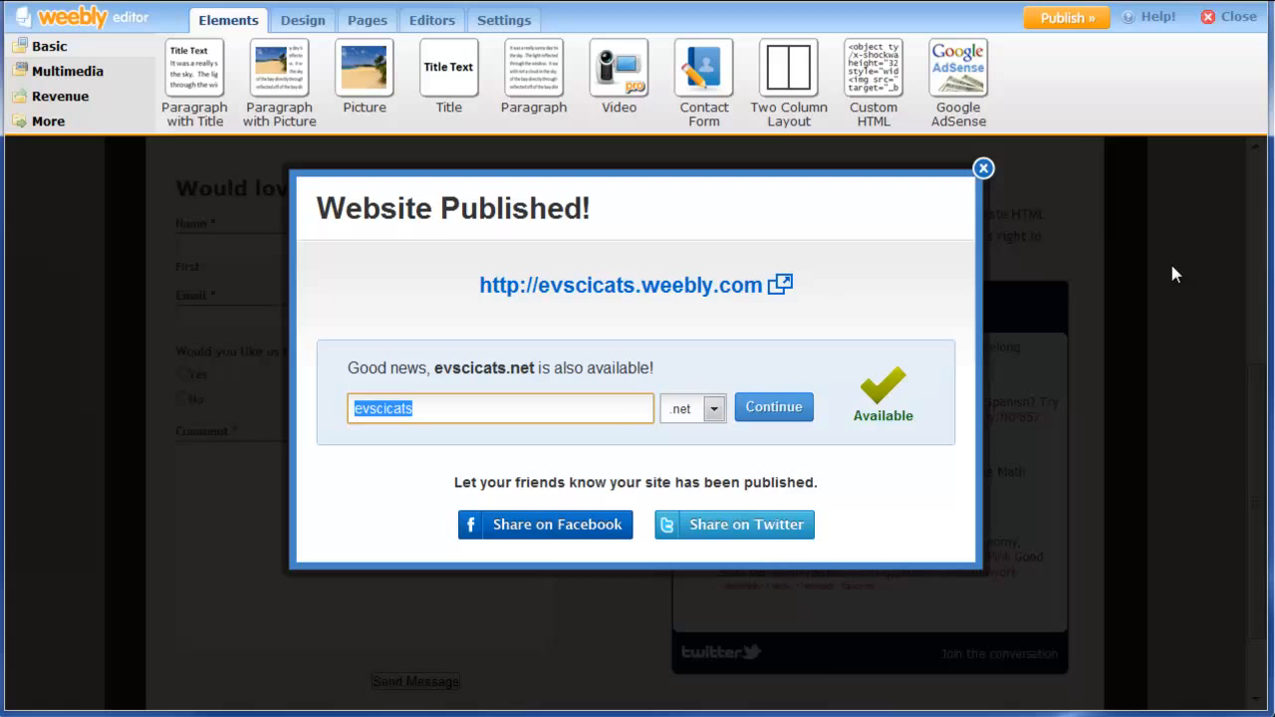
left_click(983, 168)
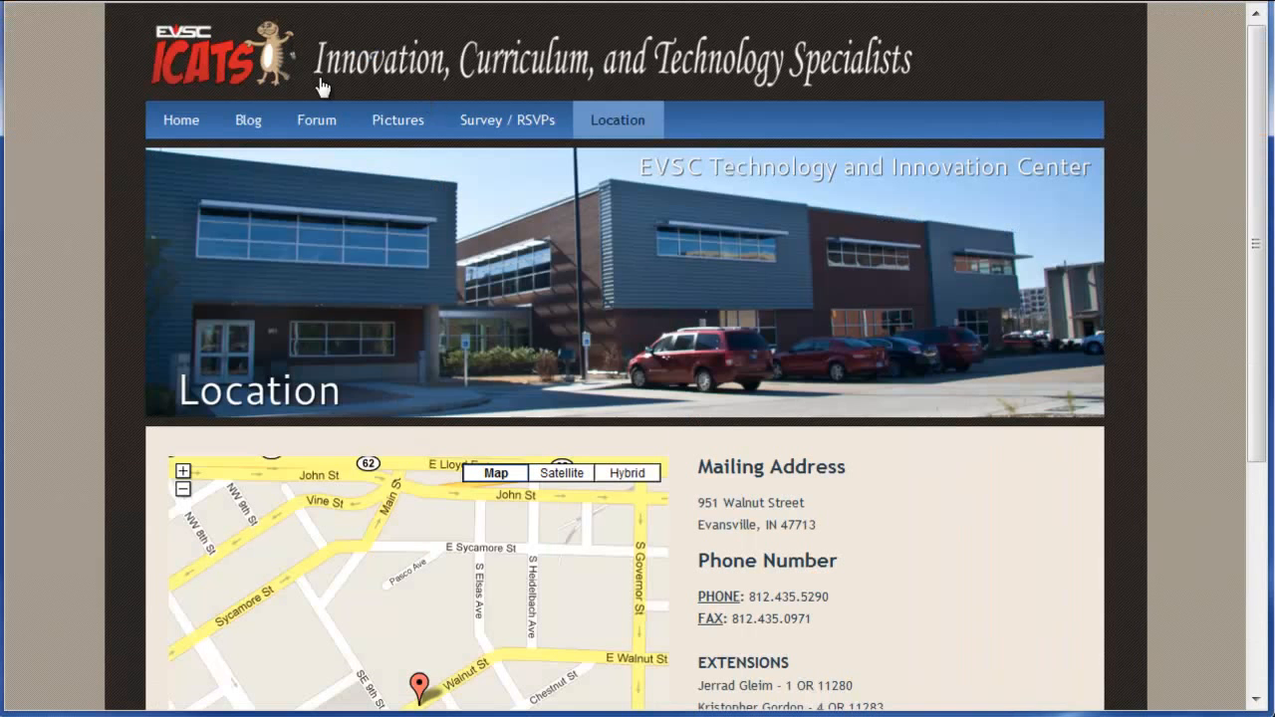
- Reload the live website and examine the published Contact Us page with its form and Twitter feed
key("F5")
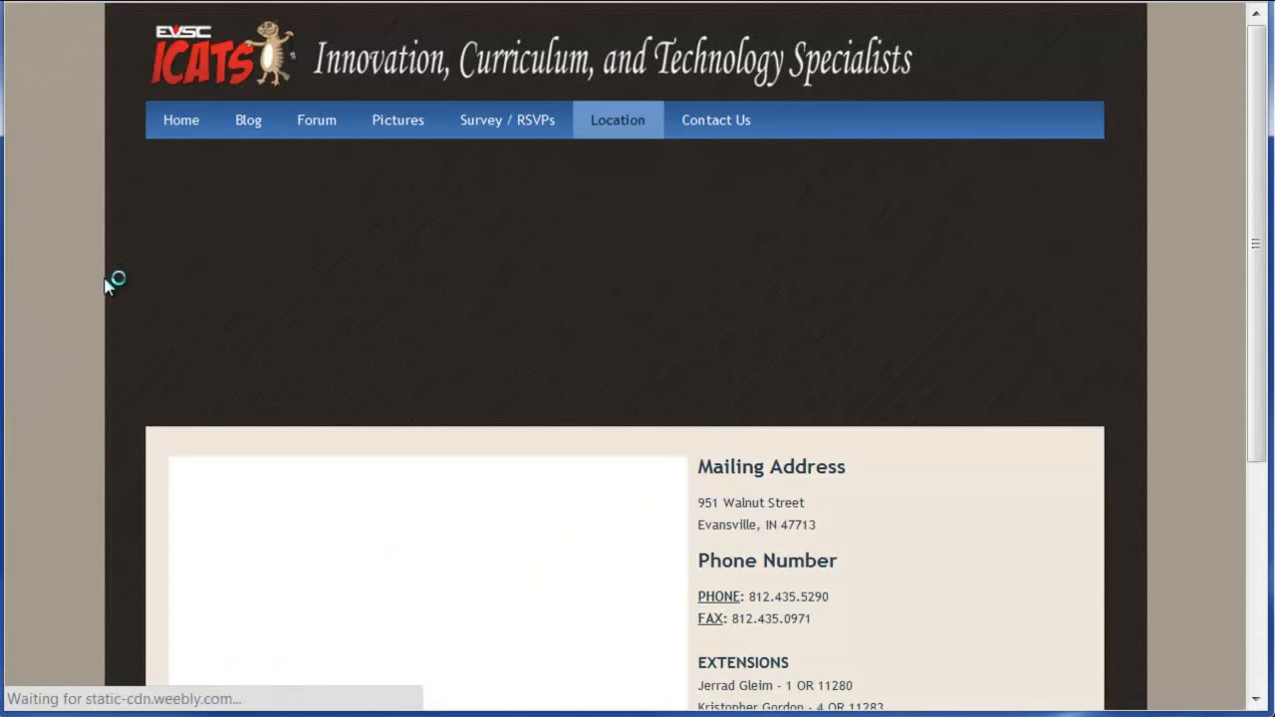
left_click(727, 119)
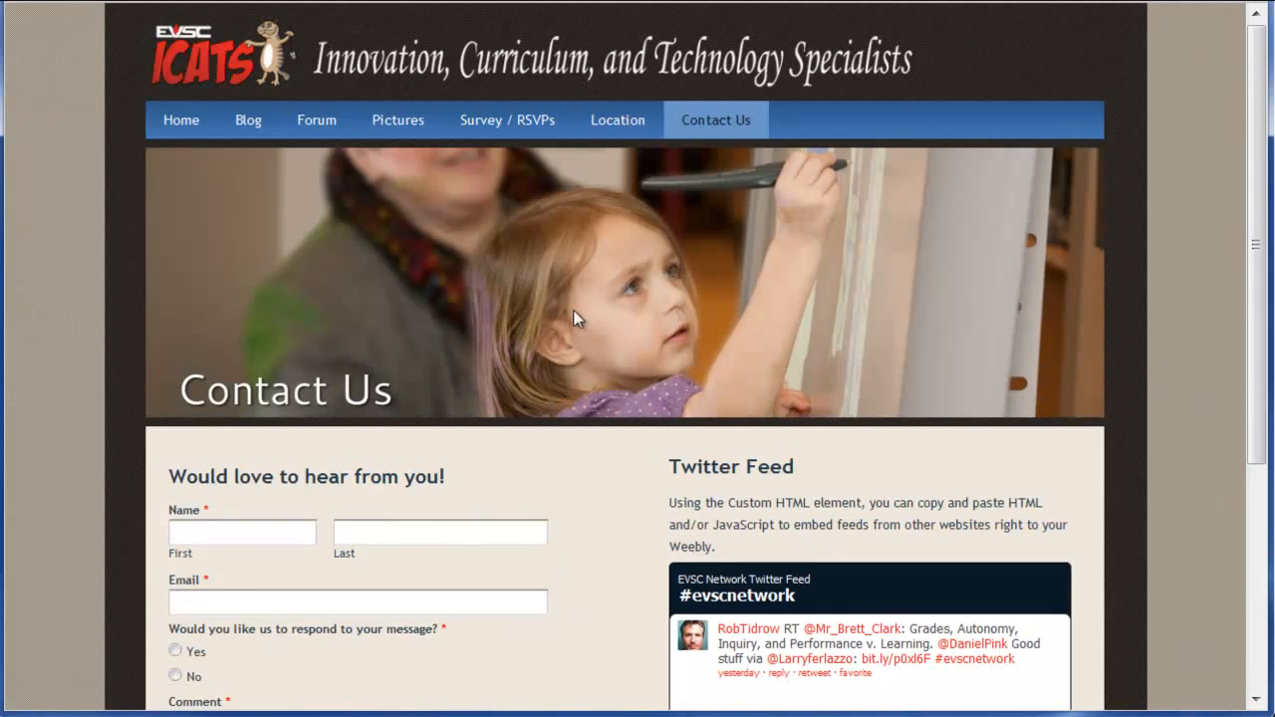
scroll(555, 396, "down", 2)
scroll(555, 403, "down", 1)
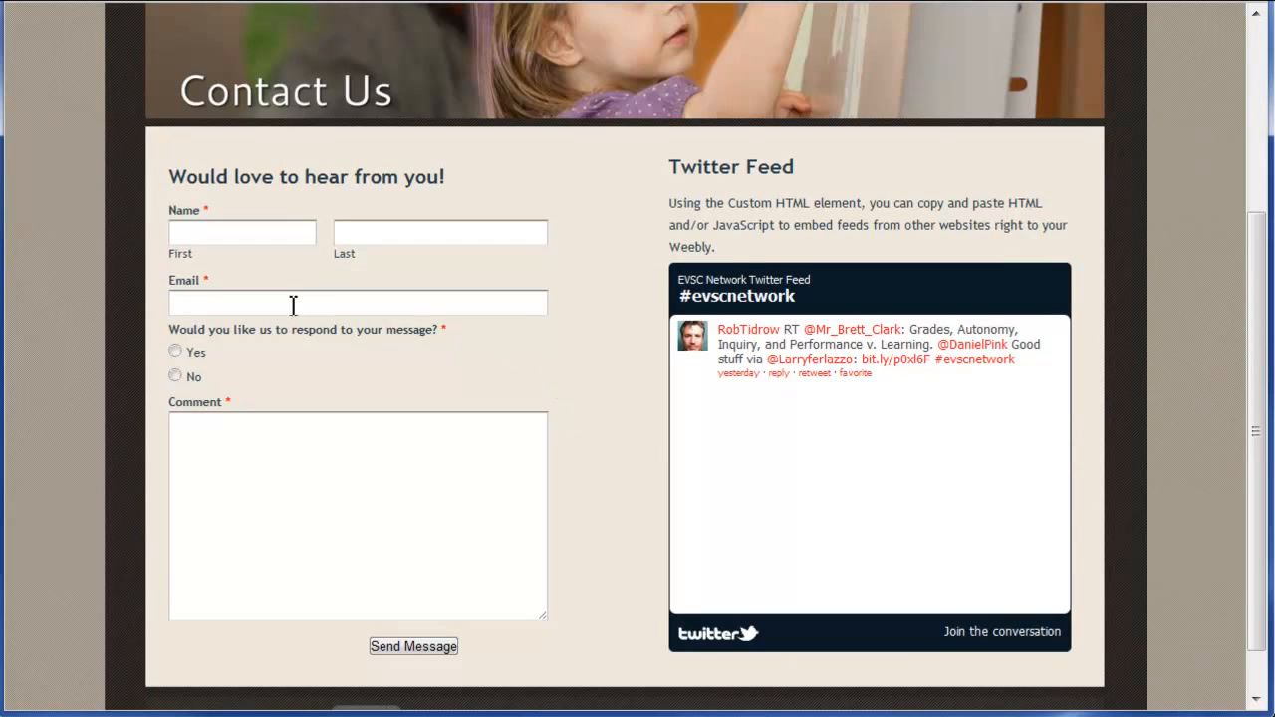